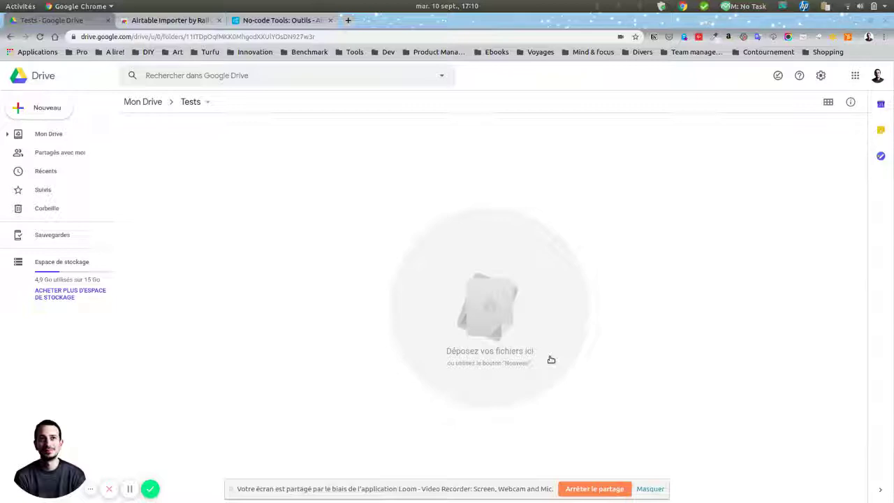
Step: Create a new blank Google Sheets spreadsheet from the Tests folder in Google Drive
right_click(251, 187)
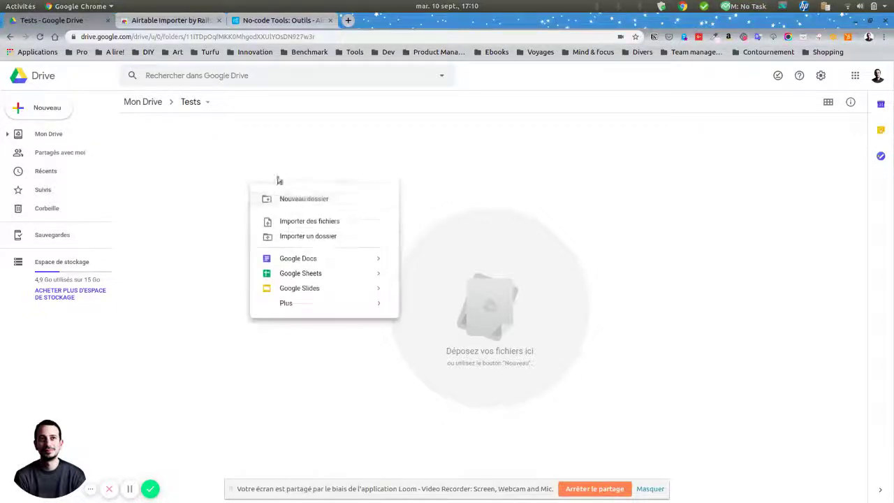
click(307, 274)
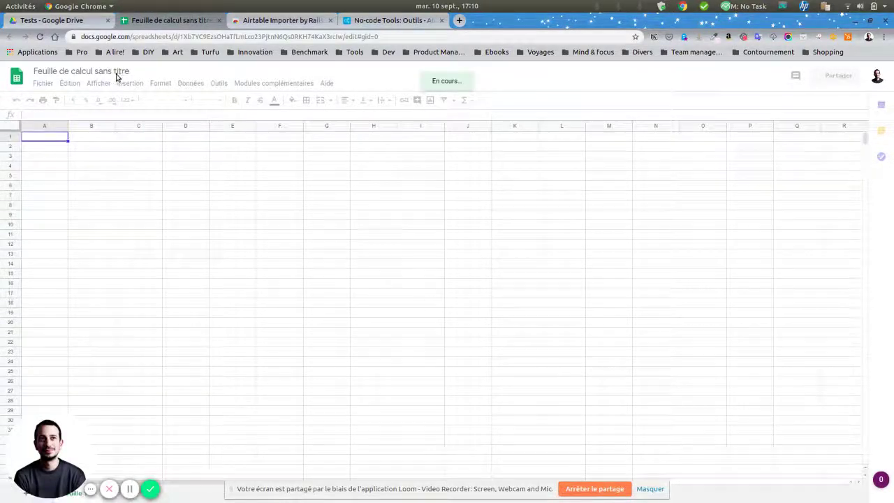
Step: Title the spreadsheet 'test liste nocode', then bring up the Airtable Importer add-on page
click(113, 72)
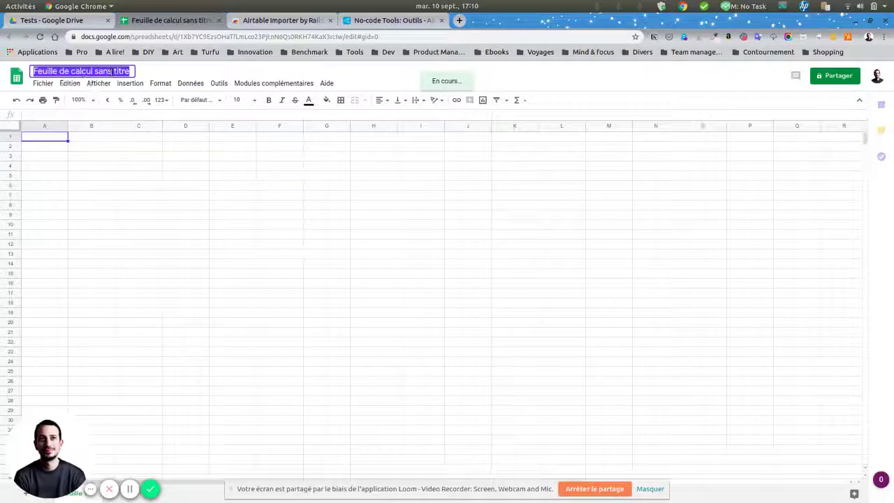
text(test lis)
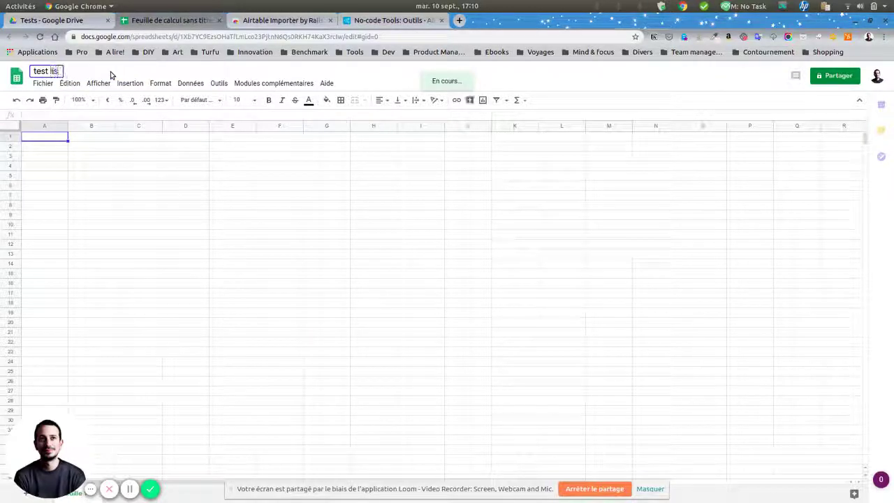
text(te )
text(ri)
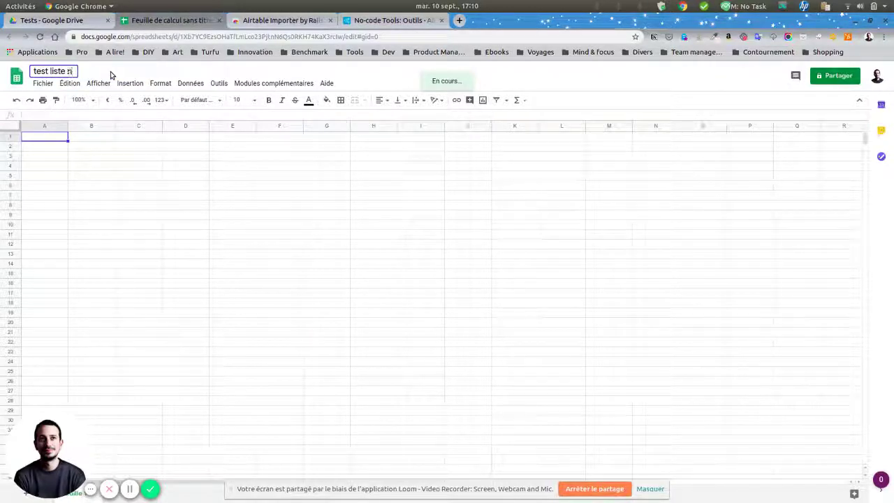
text(ocode)
key(Return)
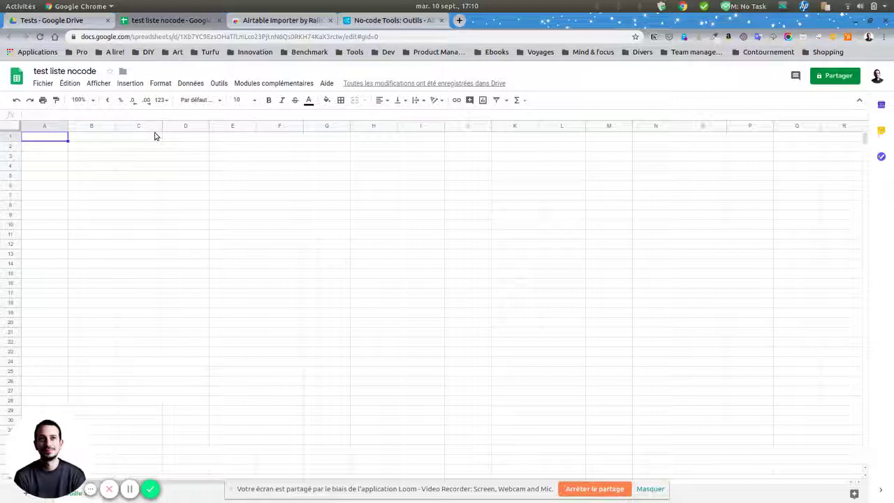
click(257, 22)
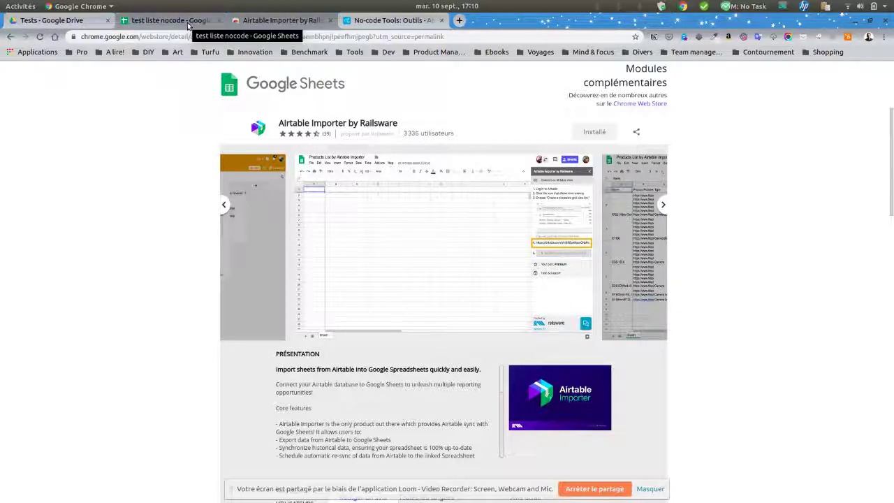
Step: Launch the Airtable Importer by Railsware sidebar in test liste nocode, then bring up the No-code Tools base
click(158, 26)
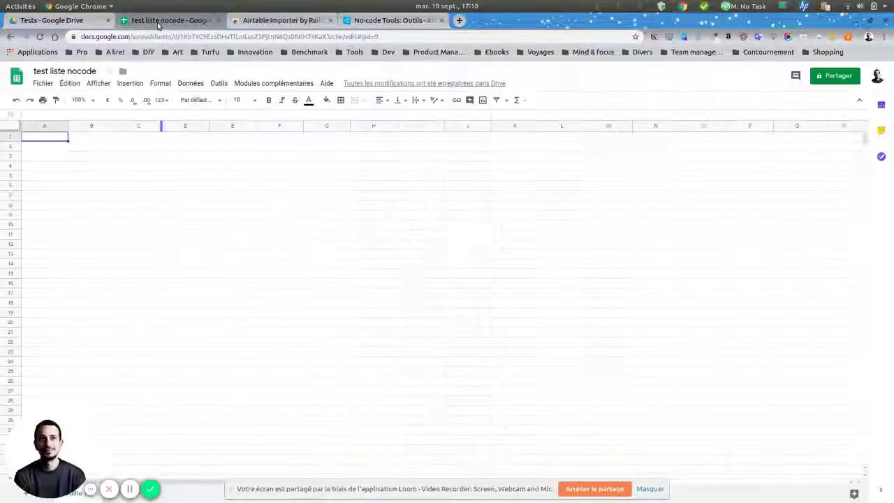
click(288, 85)
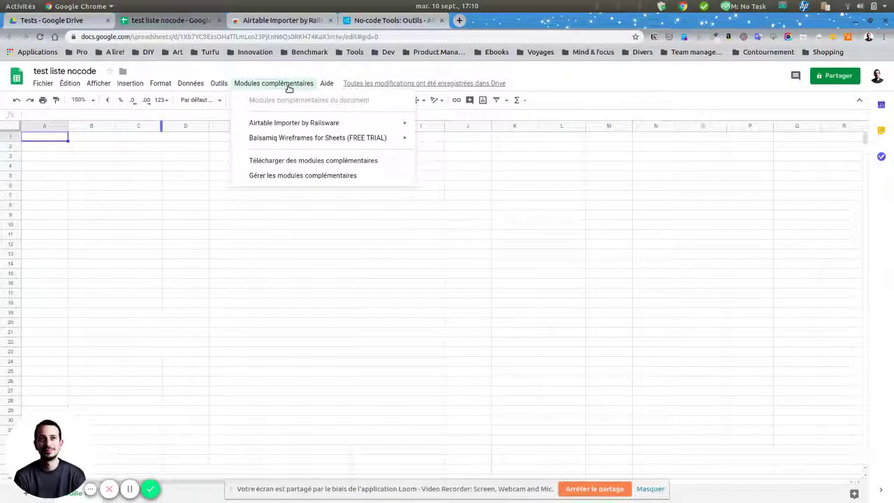
click(443, 127)
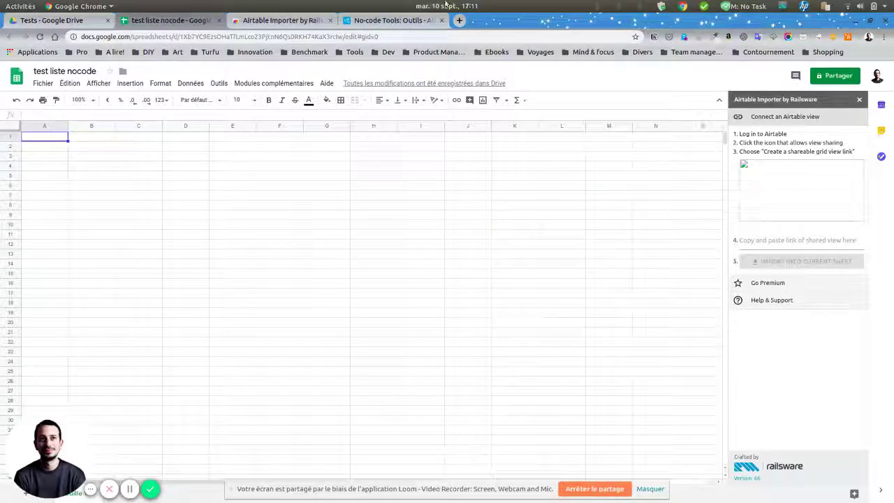
click(375, 21)
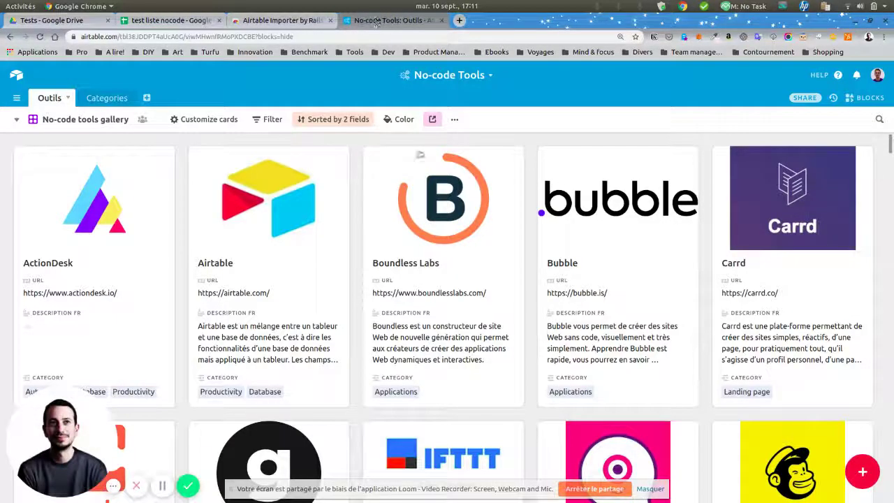
Step: Switch the Outils table to Grid view and zoom the page out
click(68, 122)
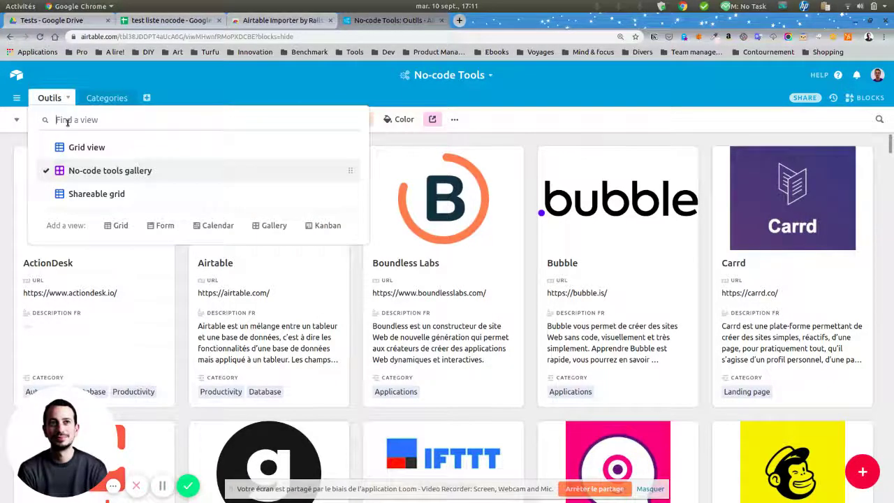
click(89, 149)
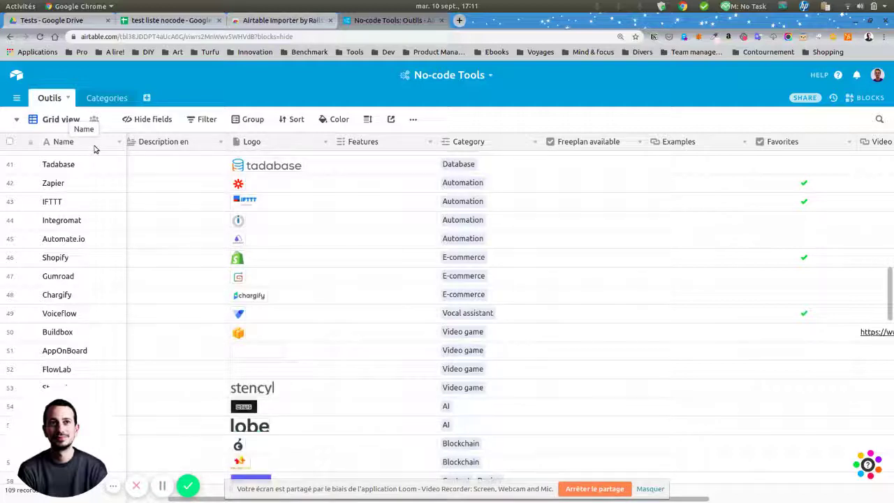
key(ctrl+minus)
key(ctrl+minus)
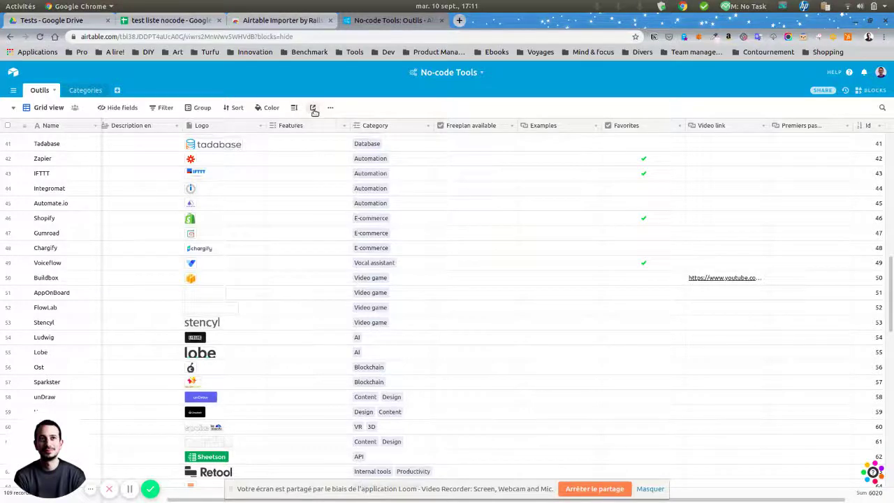
Step: Create a private shareable link for the grid view and copy it
click(313, 110)
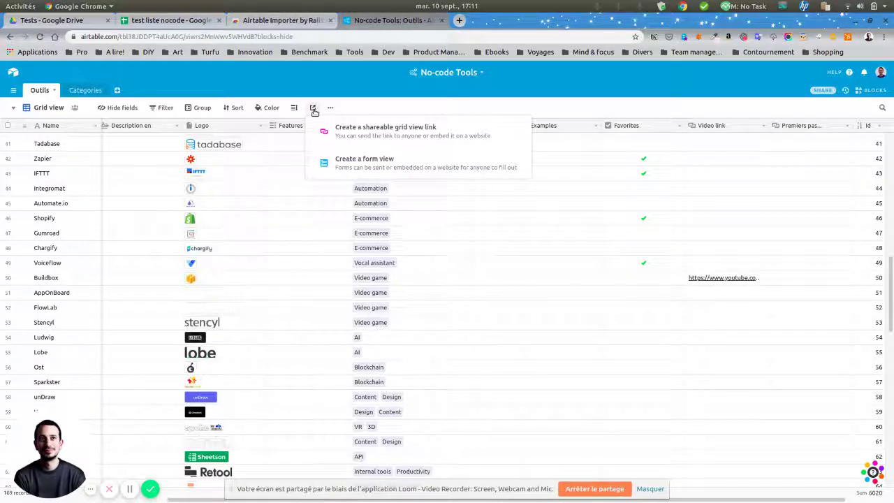
click(380, 134)
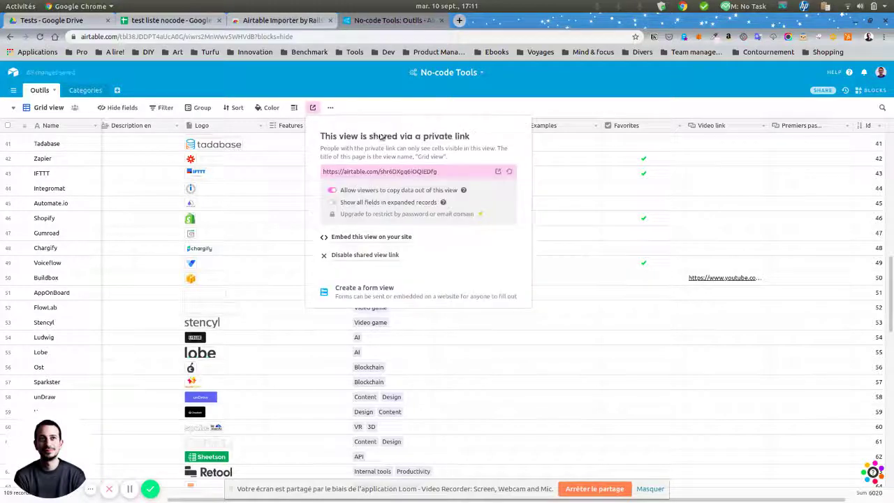
click(411, 170)
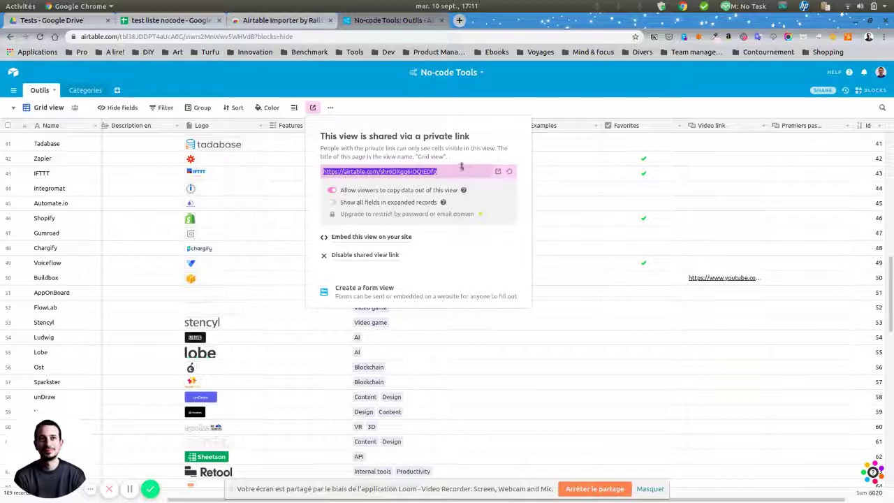
click(275, 19)
Step: Paste the Airtable grid view link into the importer and import it into the current sheet
click(162, 20)
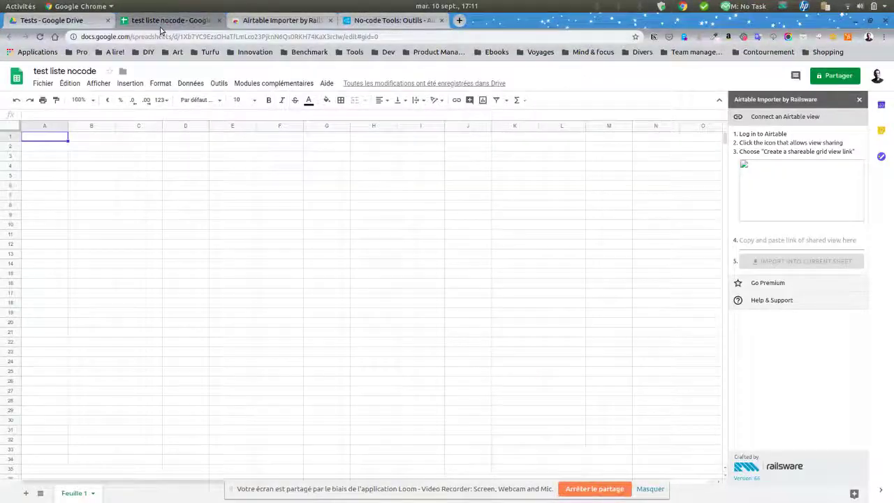
click(780, 241)
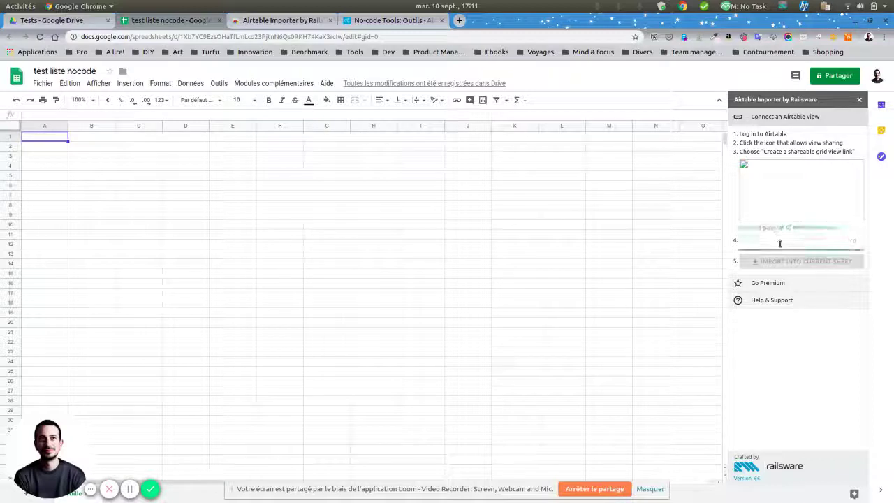
key(ctrl+v)
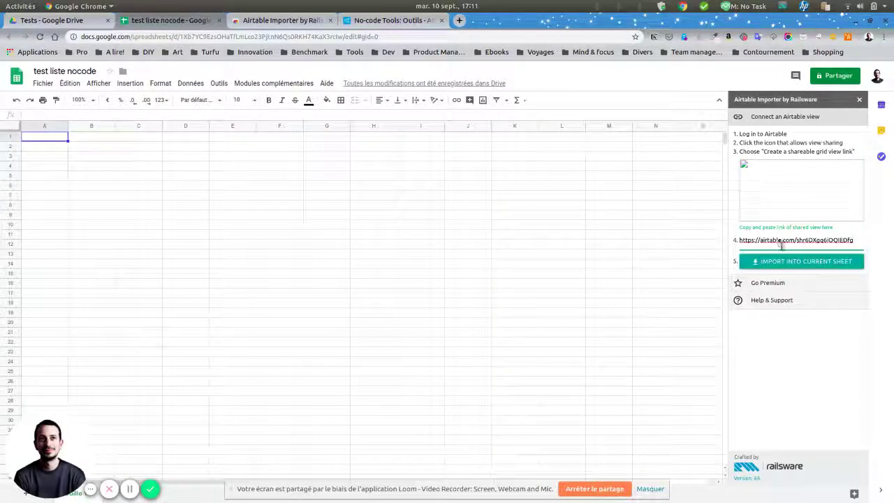
click(806, 260)
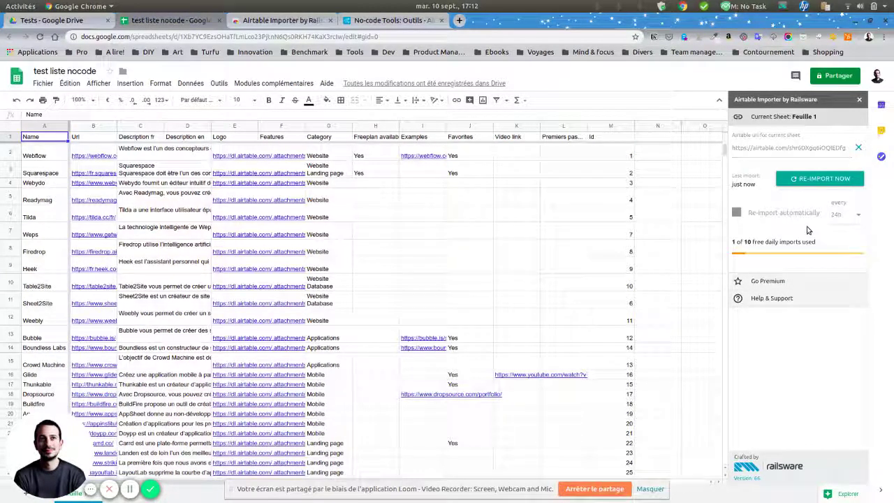
Step: Scroll through the imported No-code Tools rows to check names, links, descriptions, logos and categories
scroll(465, 283, down, 3)
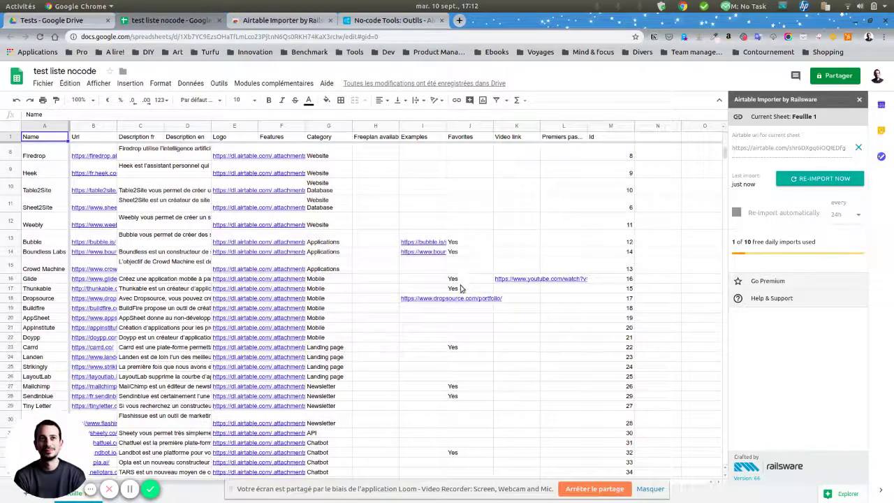
scroll(464, 283, up, 1)
scroll(462, 283, up, 2)
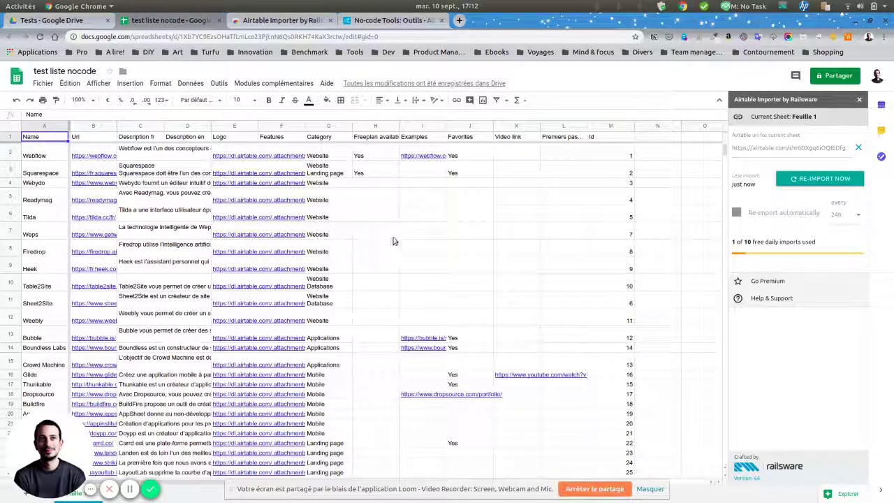
scroll(145, 186, down, 2)
scroll(138, 164, down, 2)
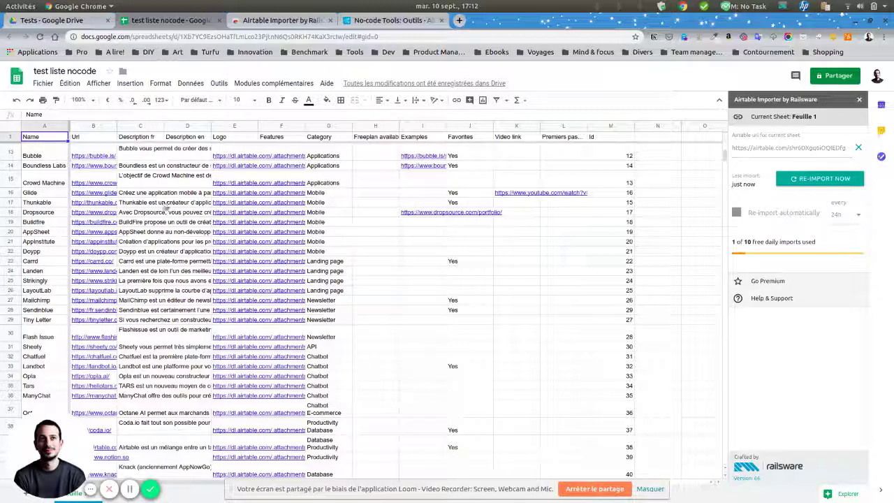
scroll(171, 206, down, 2)
scroll(171, 207, down, 2)
scroll(174, 208, down, 2)
scroll(178, 208, up, 2)
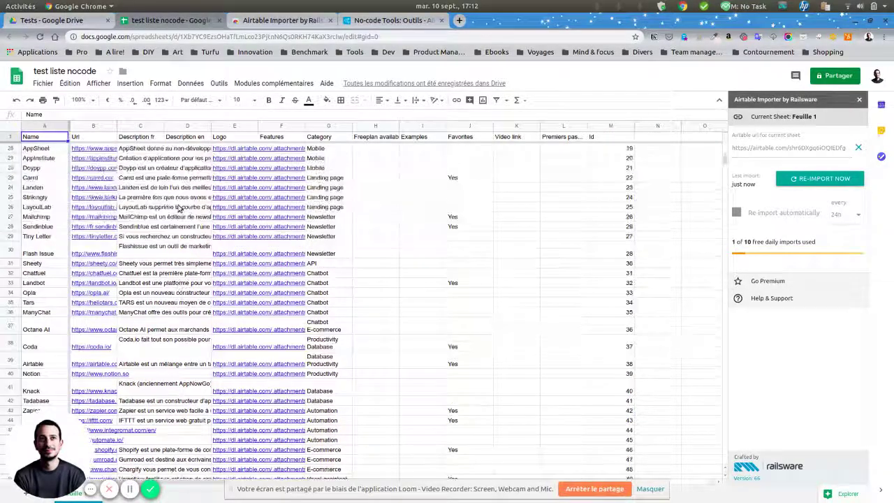
scroll(178, 208, up, 2)
scroll(176, 206, up, 3)
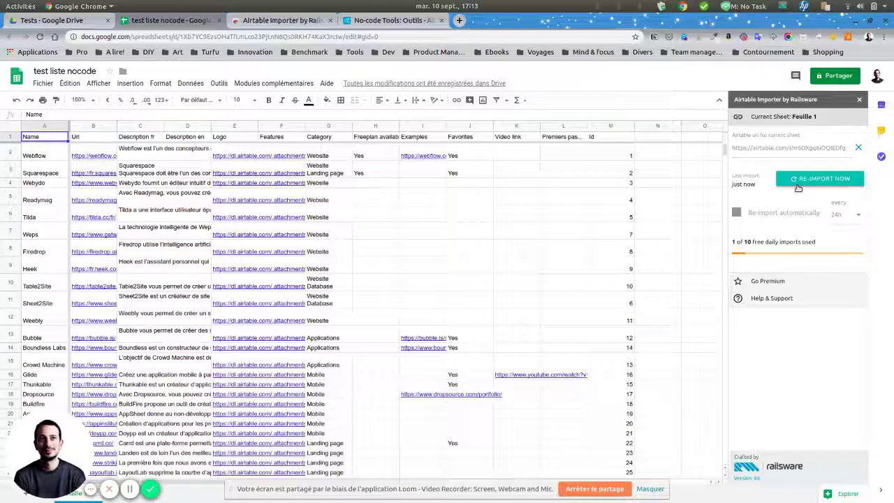
Step: Go to the Glide website and sign in with a Google account
click(460, 20)
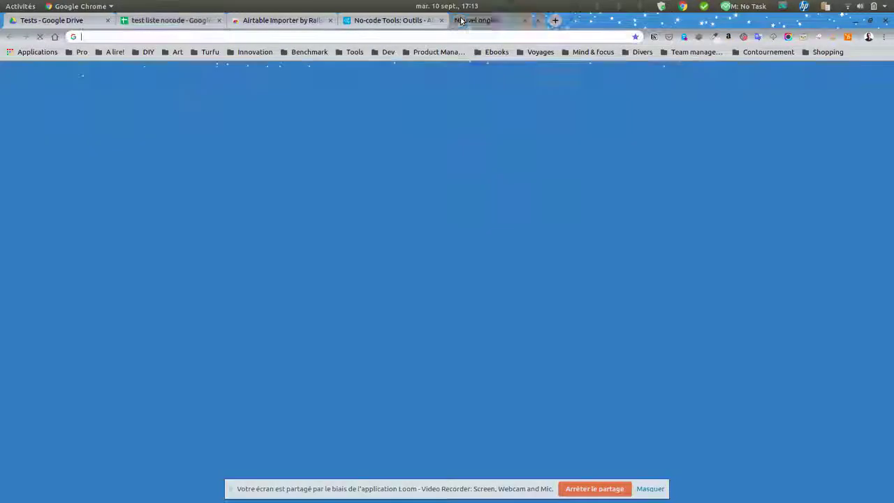
text(glide)
key(Return)
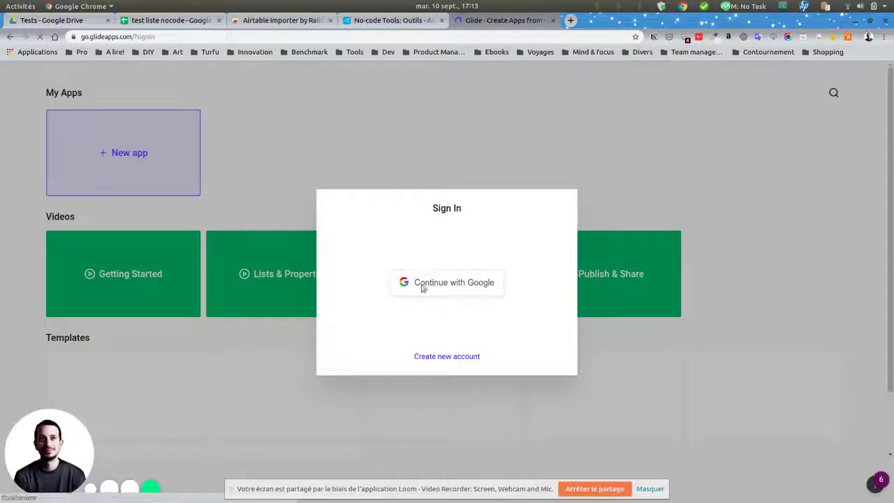
click(436, 283)
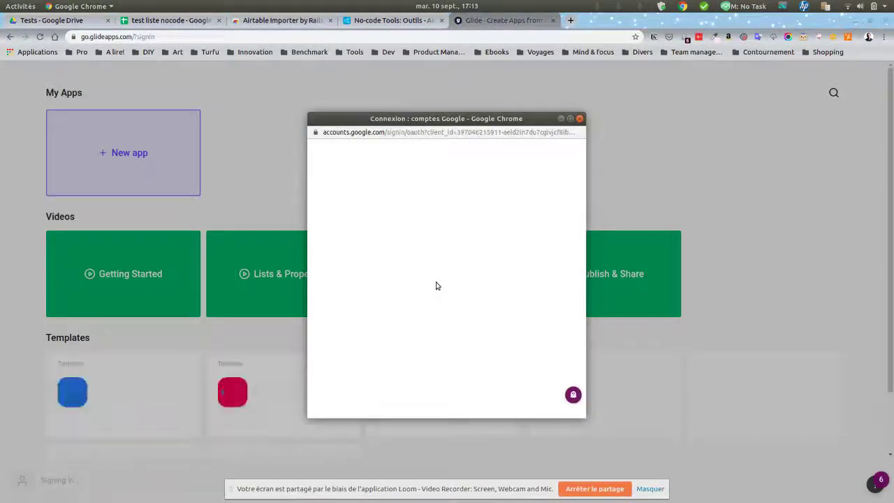
click(397, 252)
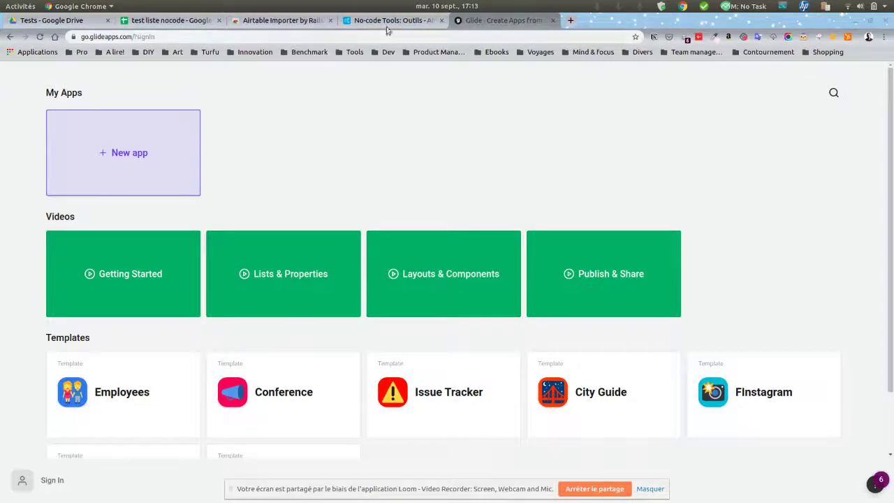
Step: Start a new Glide app from the test liste nocode spreadsheet
click(388, 21)
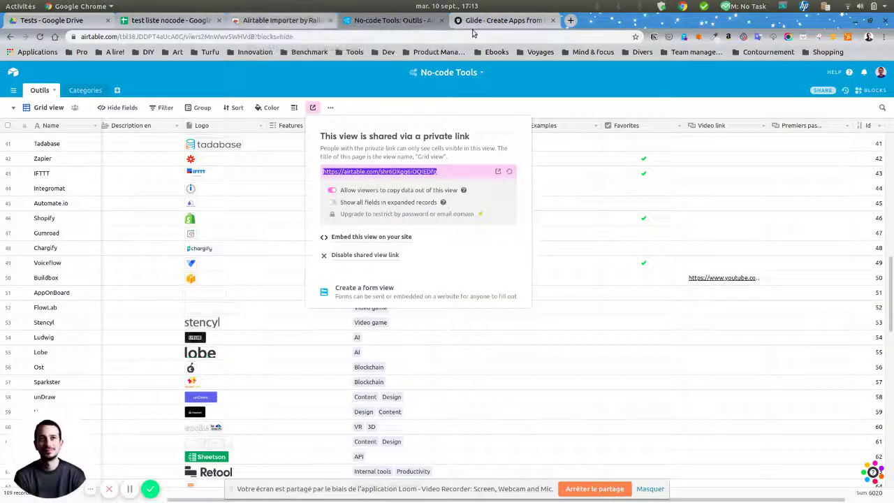
click(495, 22)
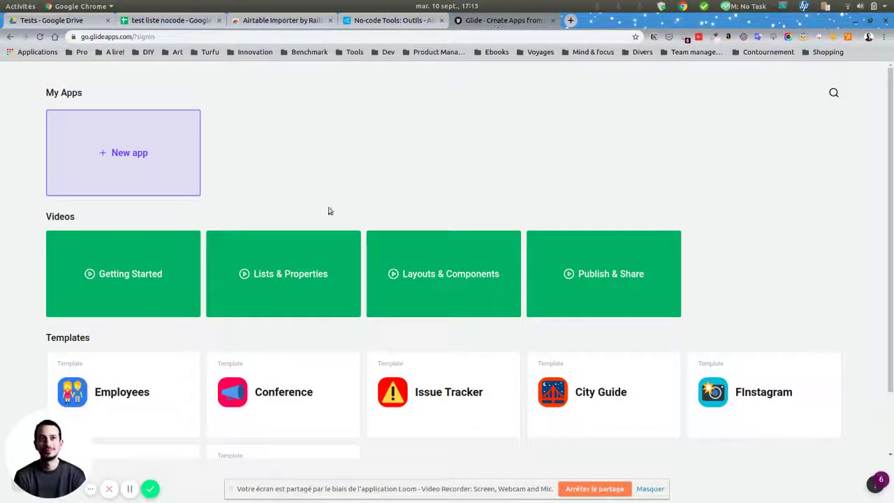
click(155, 166)
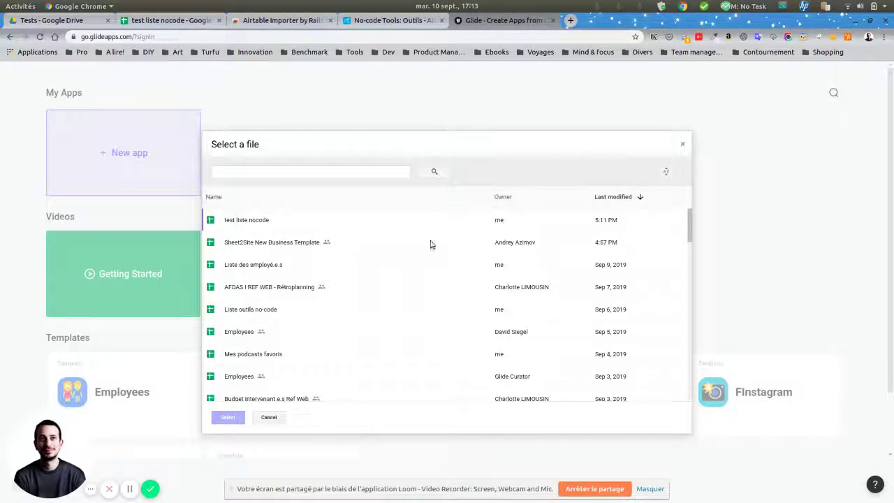
click(328, 229)
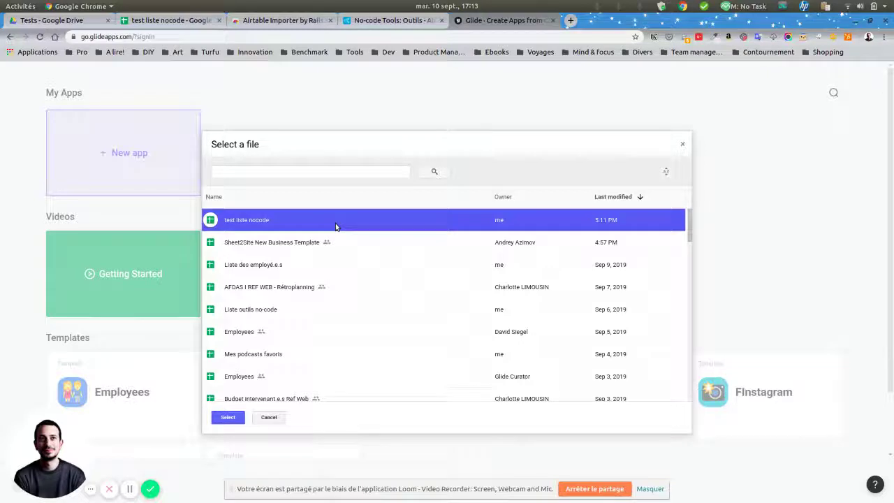
double_click(335, 227)
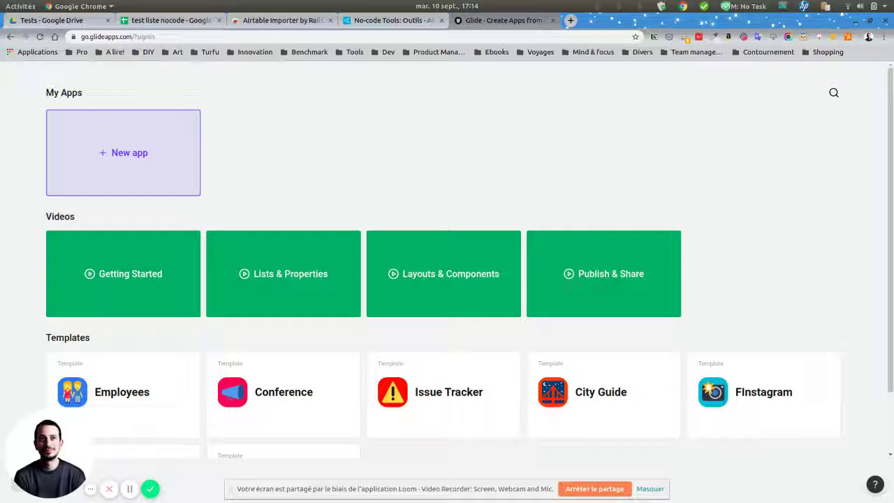
Step: Reload Glide, sign in again and re-create the app from test liste nocode
key(ctrl+r)
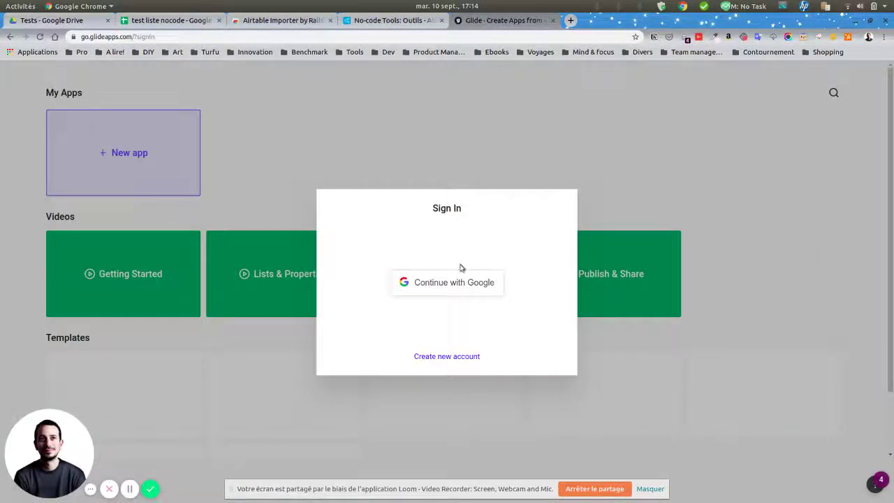
click(440, 282)
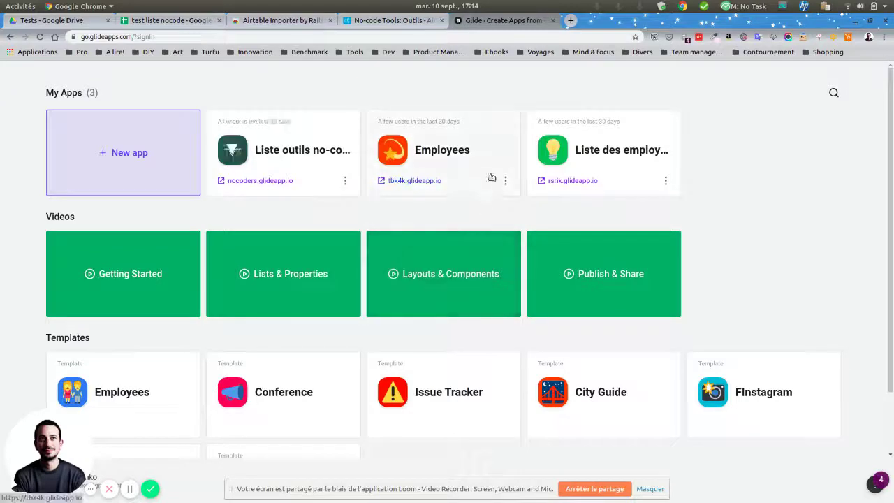
click(131, 153)
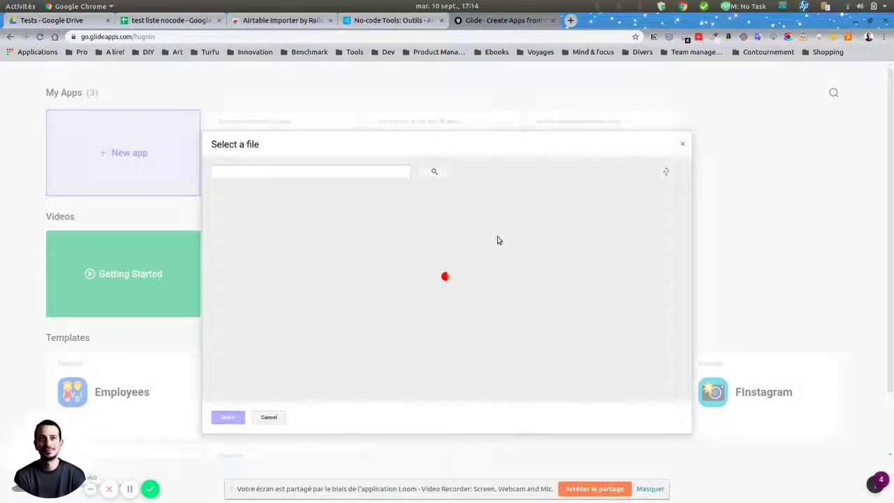
click(333, 221)
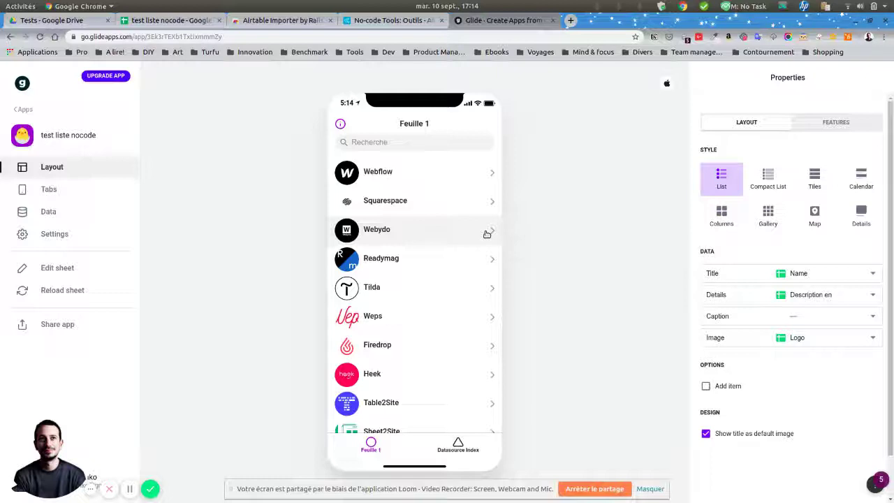
Step: Explore the list's search, filter and sort options, keeping the search bar on and no filter
scroll(440, 239, down, 3)
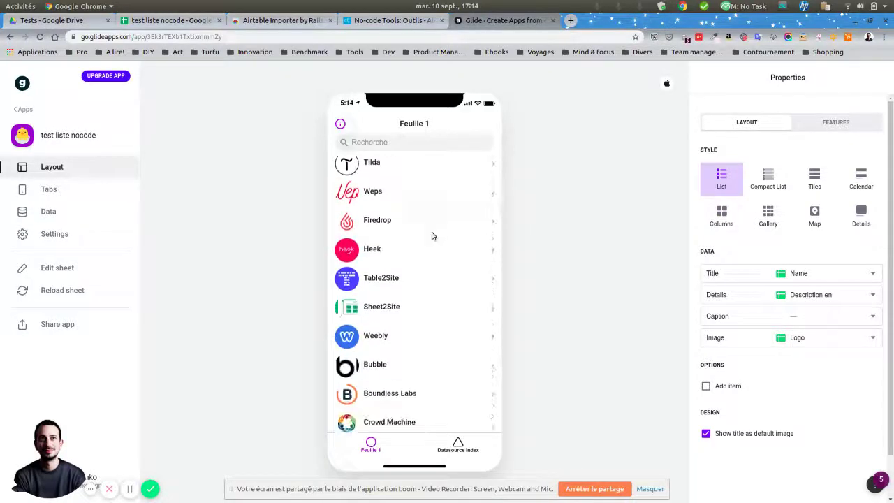
scroll(430, 236, up, 3)
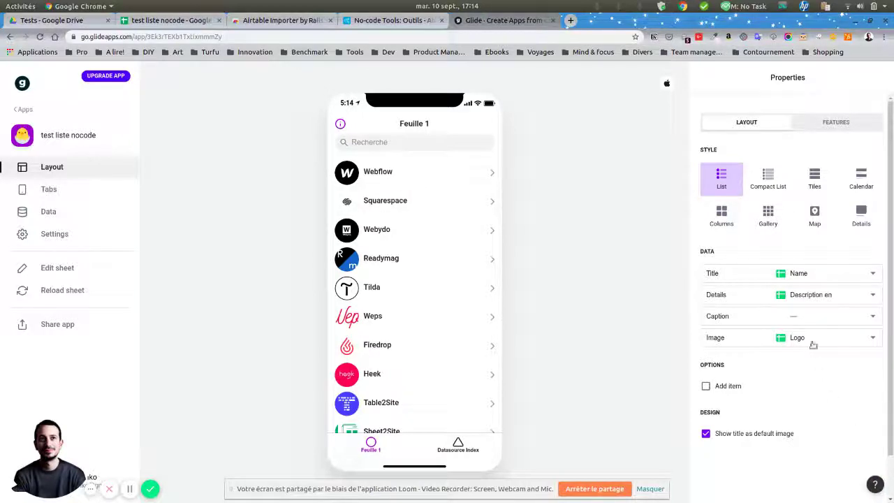
click(827, 125)
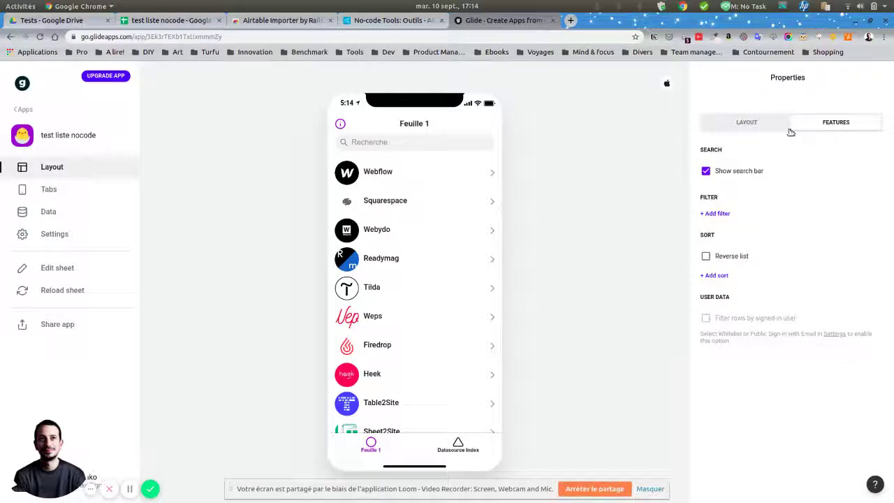
click(718, 126)
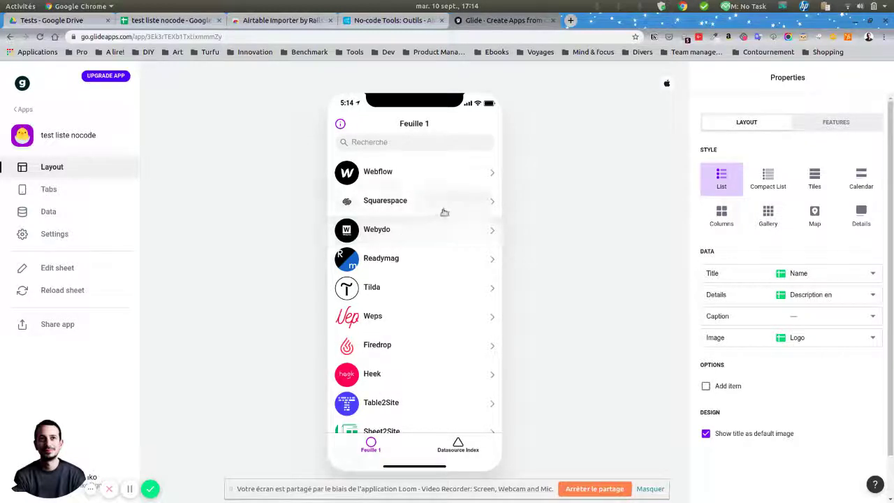
click(840, 129)
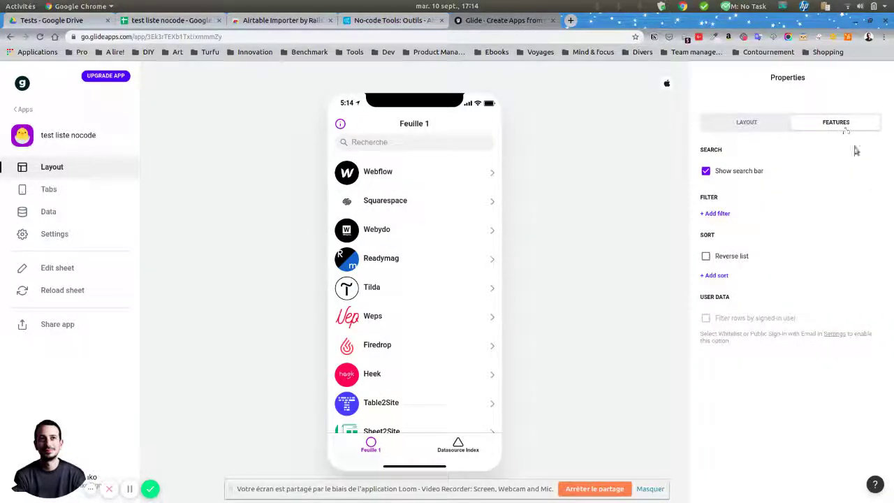
click(739, 172)
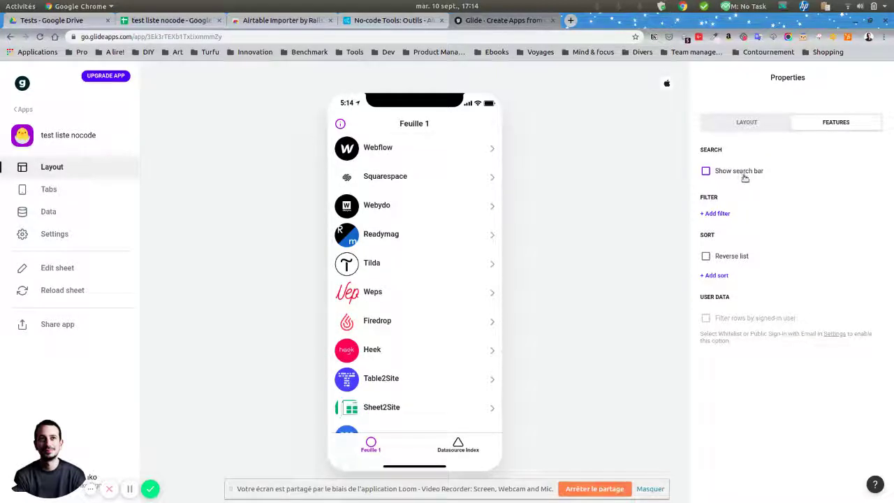
click(742, 174)
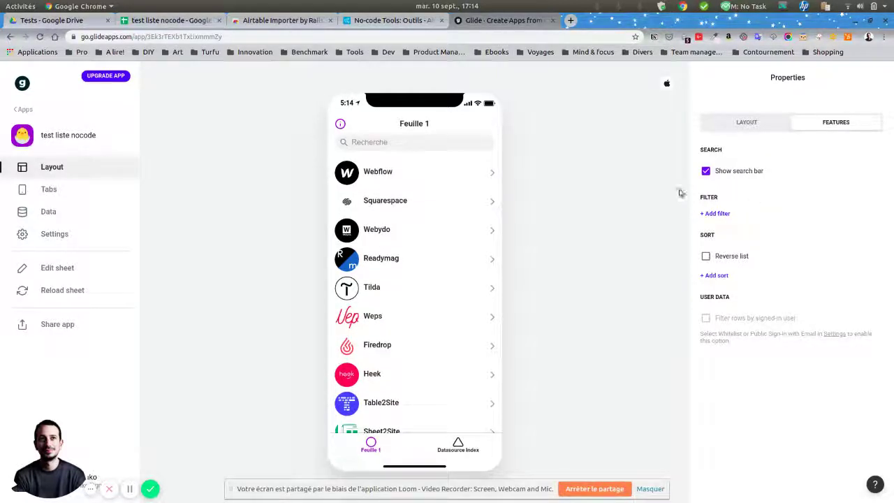
click(720, 213)
click(872, 246)
Step: Sort the tool list by Name ascending and keep the regular list style
click(715, 275)
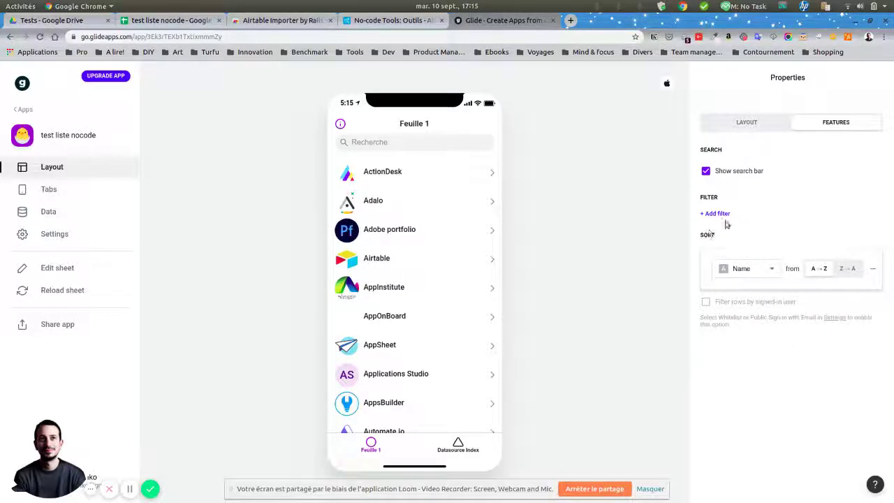
click(740, 351)
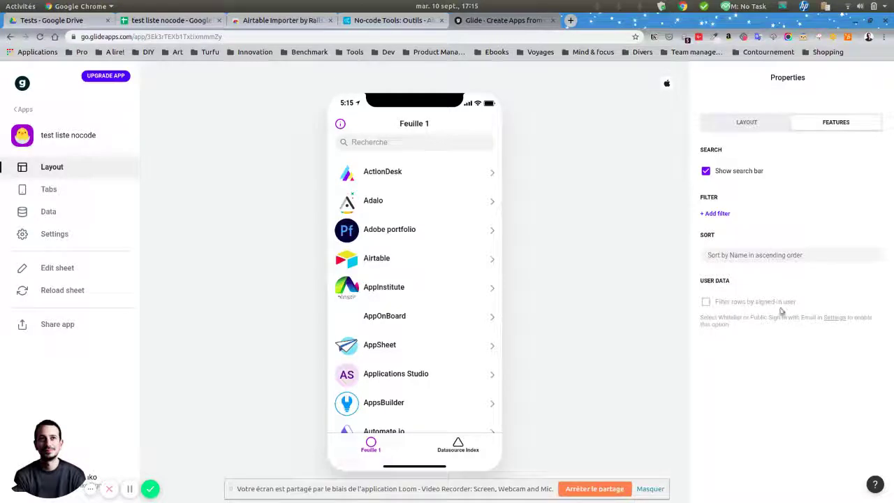
click(761, 120)
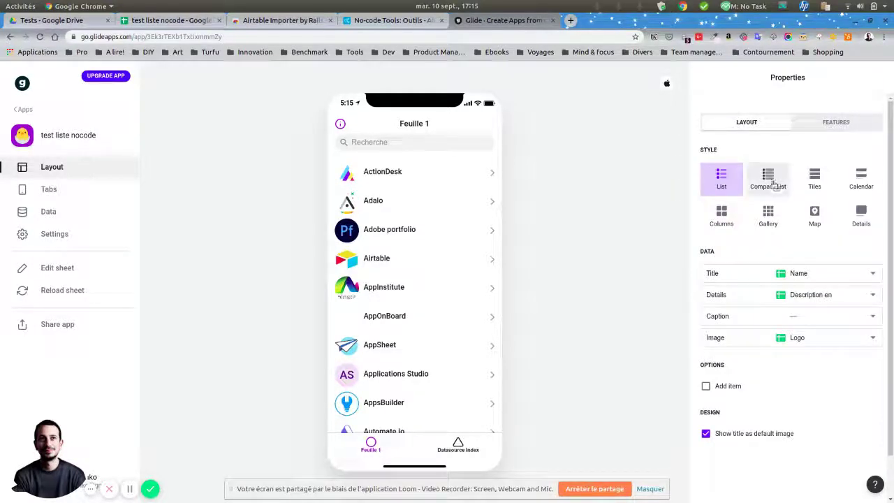
click(774, 183)
click(733, 181)
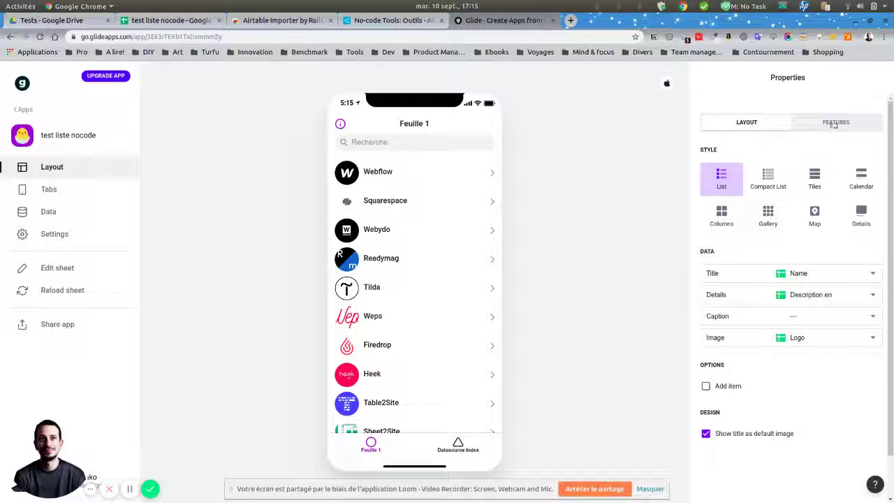
Step: Reapply the Name A→Z sort, then return to the list's Layout settings
click(833, 124)
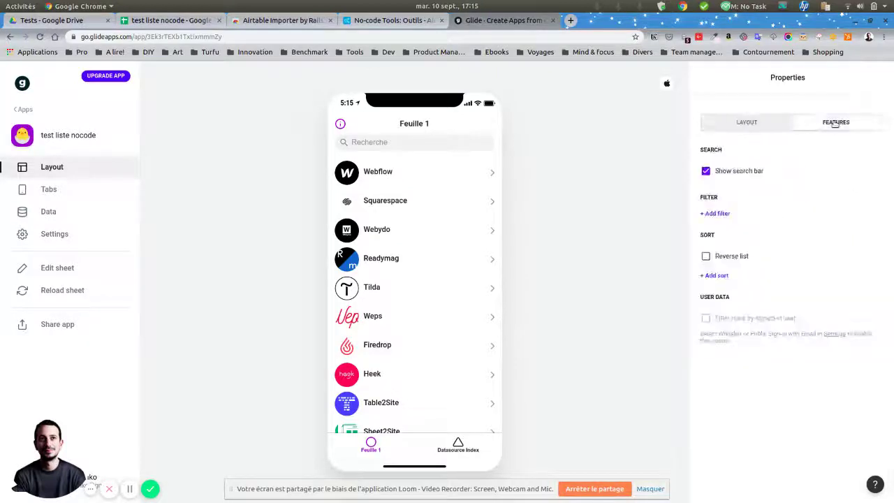
click(719, 275)
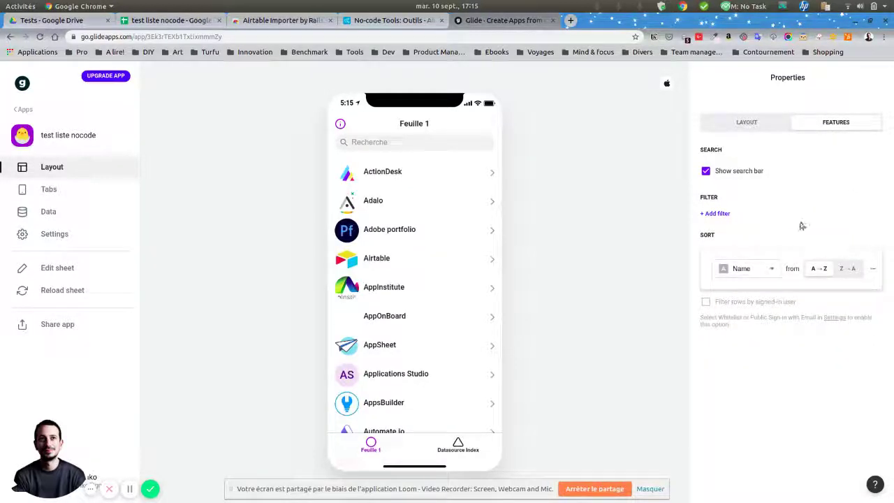
click(810, 333)
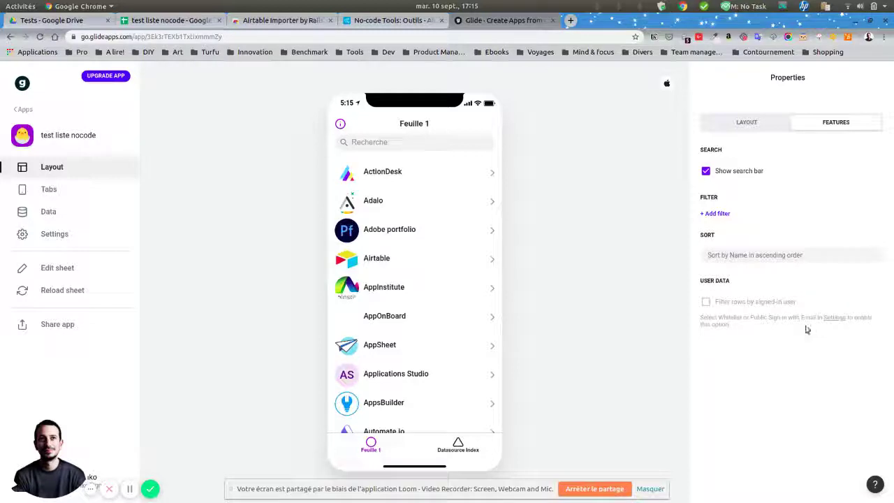
click(739, 123)
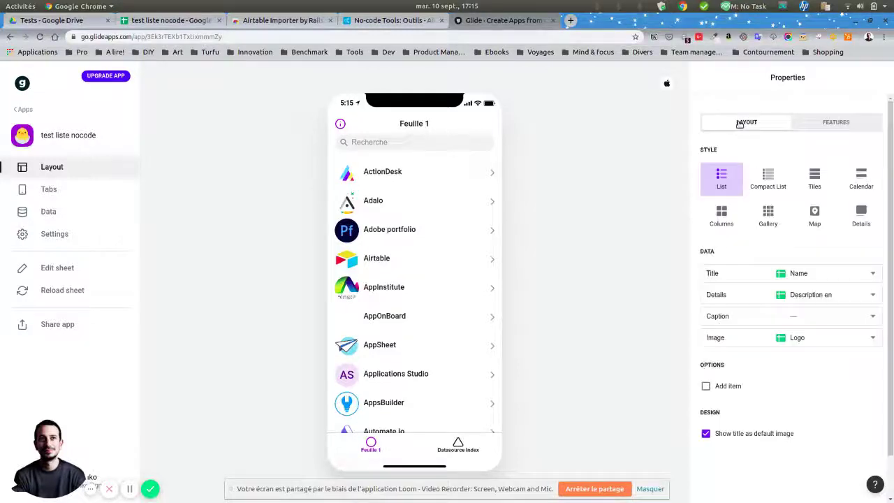
click(803, 316)
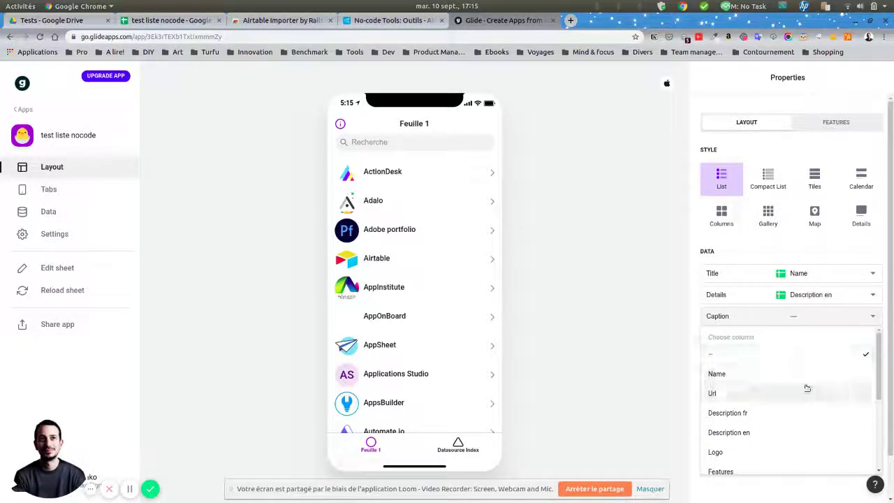
click(779, 390)
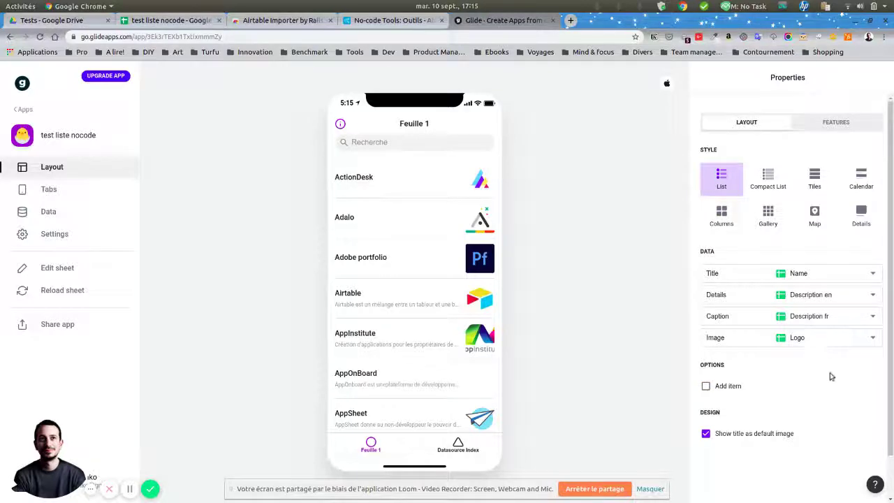
scroll(827, 382, down, 2)
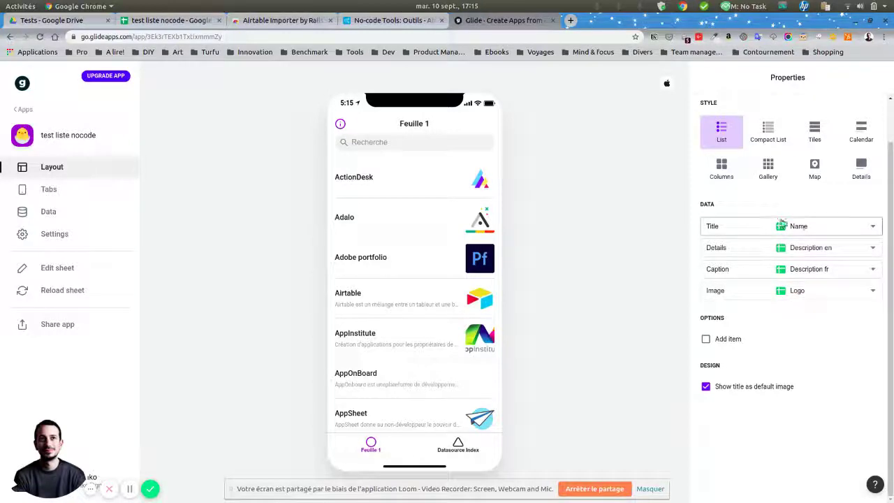
click(826, 270)
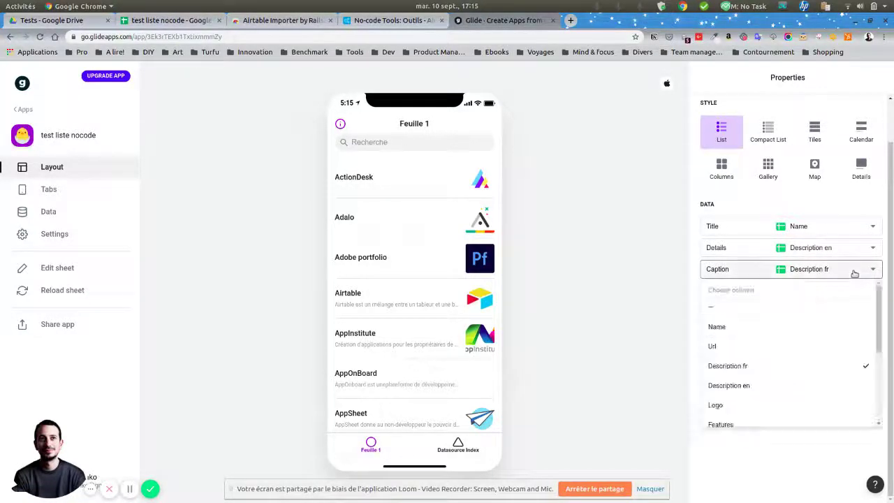
click(776, 304)
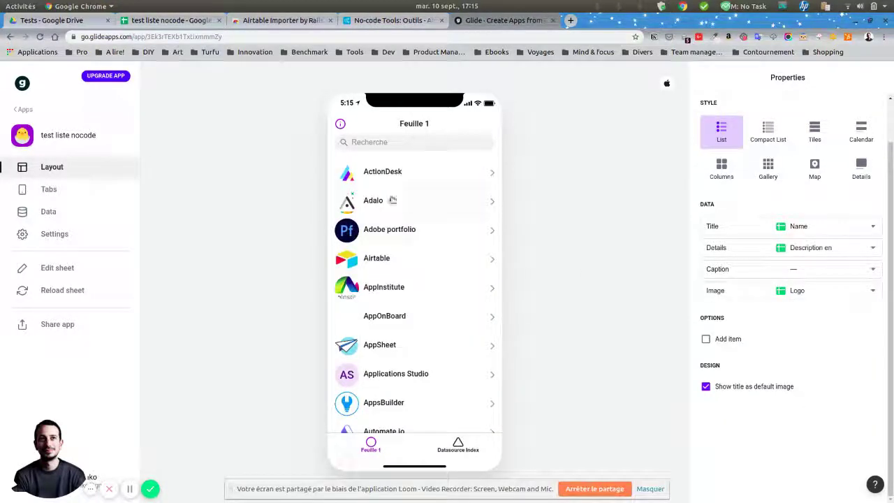
scroll(419, 237, down, 3)
scroll(427, 249, down, 3)
scroll(432, 253, down, 5)
scroll(433, 257, down, 5)
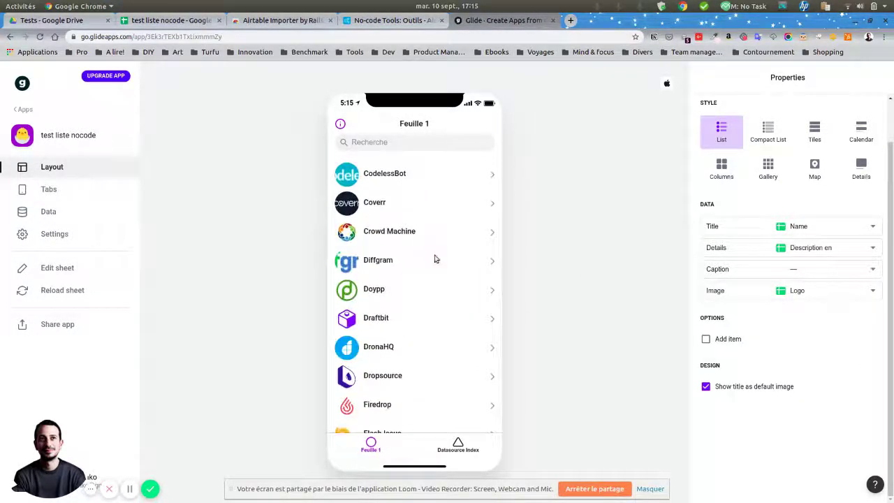
scroll(435, 257, down, 5)
scroll(433, 291, down, 3)
scroll(434, 288, down, 3)
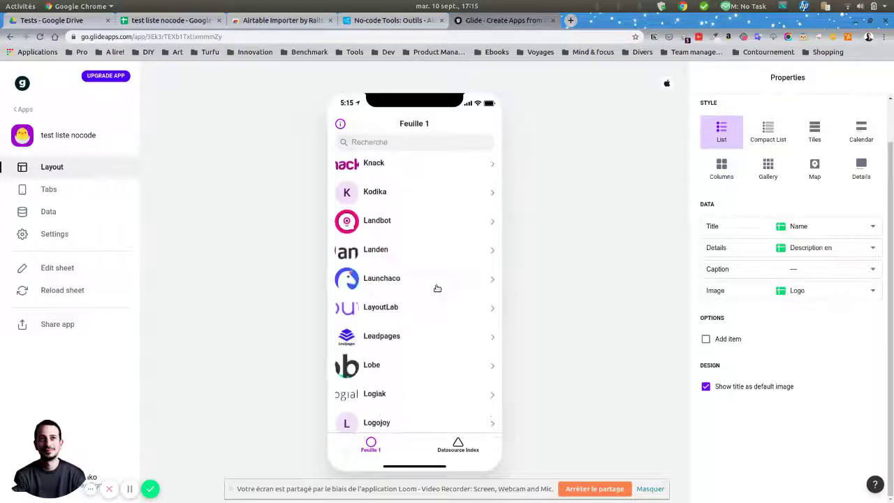
scroll(429, 244, down, 3)
scroll(429, 217, up, 3)
scroll(435, 218, up, 5)
scroll(432, 215, up, 2)
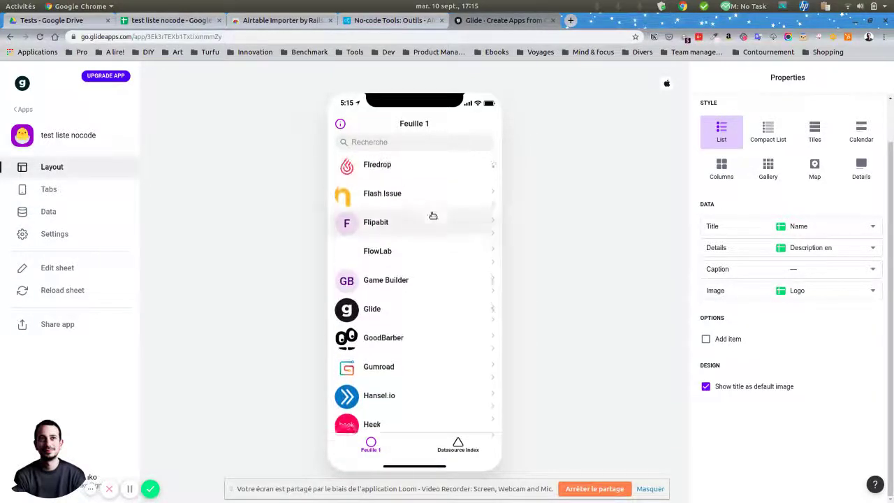
scroll(431, 215, up, 5)
scroll(431, 215, up, 5)
scroll(429, 213, up, 5)
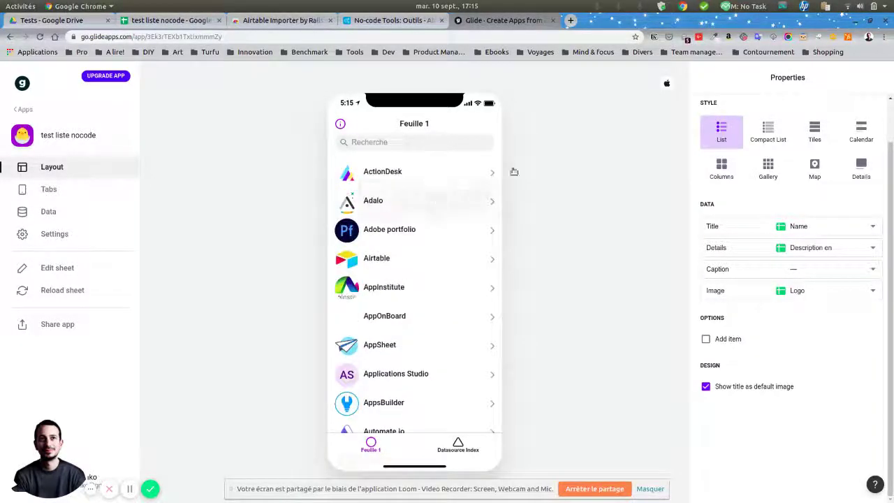
Step: Show Description fr as item details, then open Airtable's detail page and test its web link
click(872, 248)
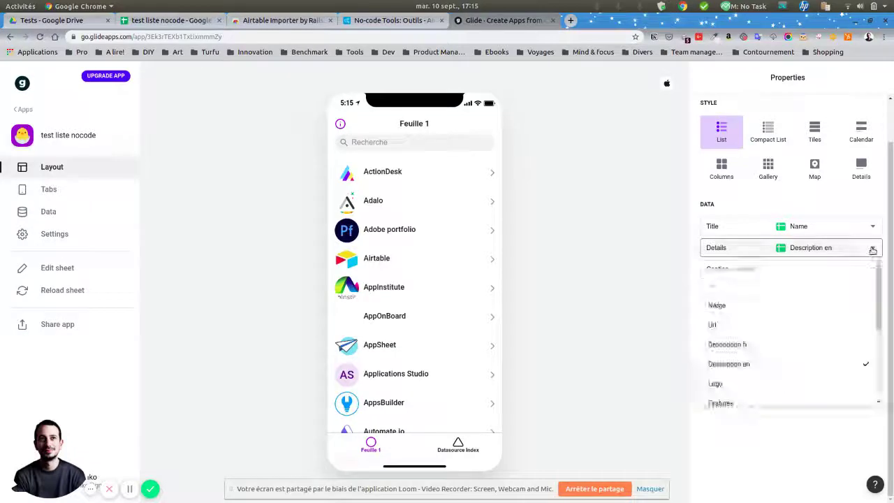
click(826, 352)
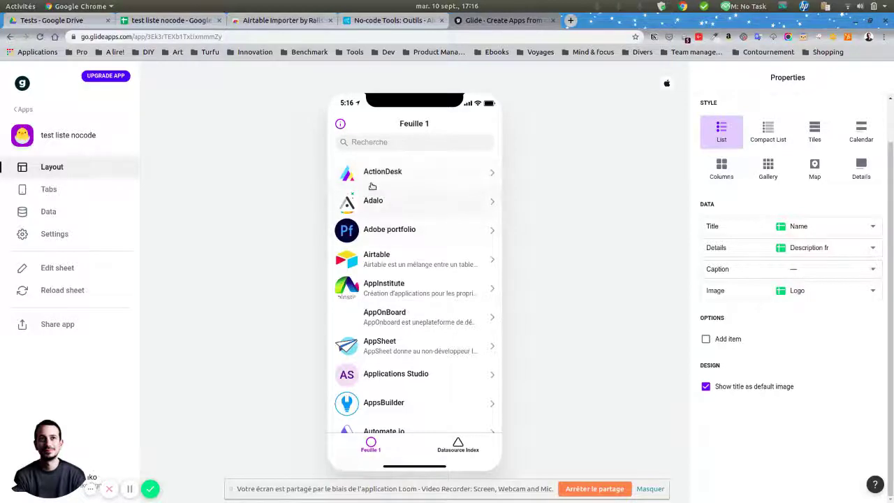
click(395, 259)
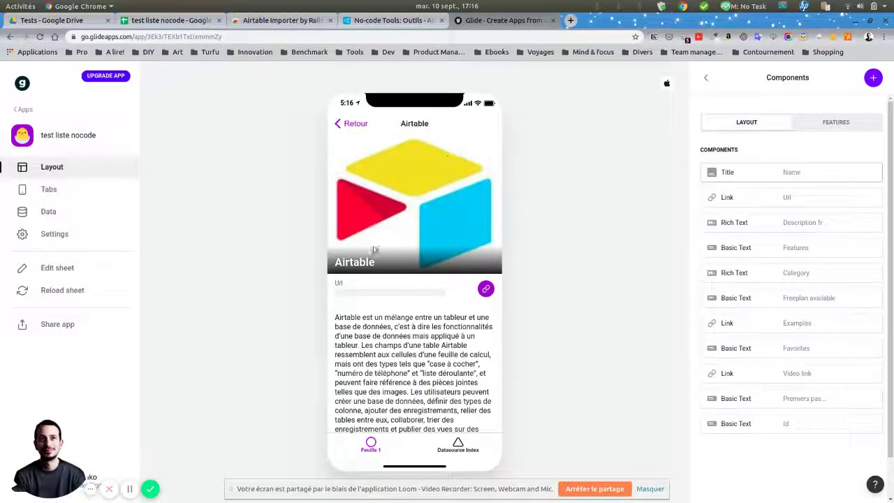
click(412, 292)
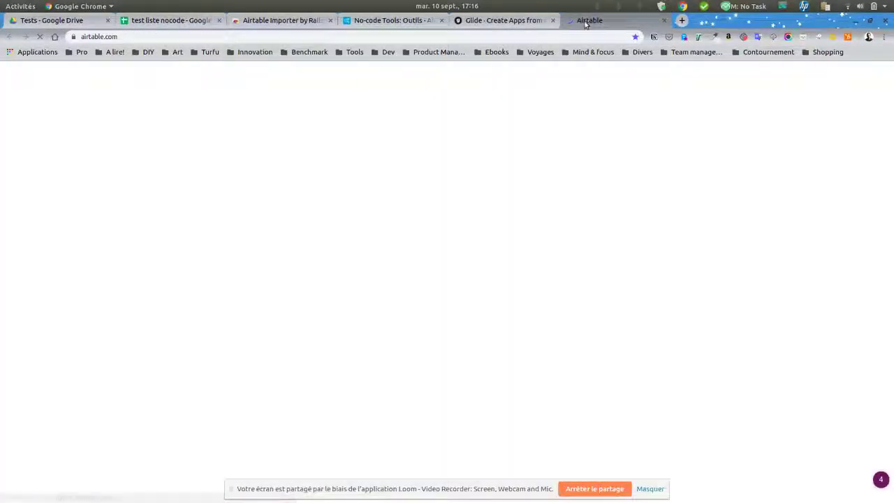
key(ctrl+w)
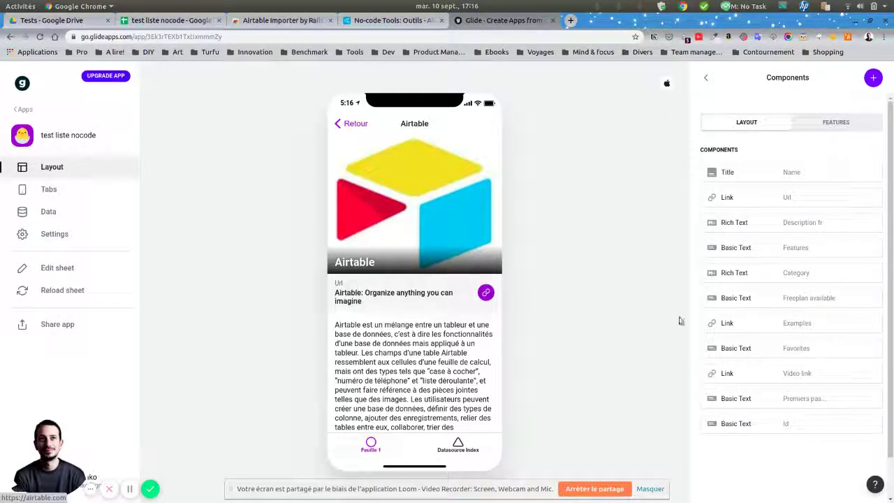
Step: Relabel the Airtable detail page's Url link as 'Adresse web'
click(766, 202)
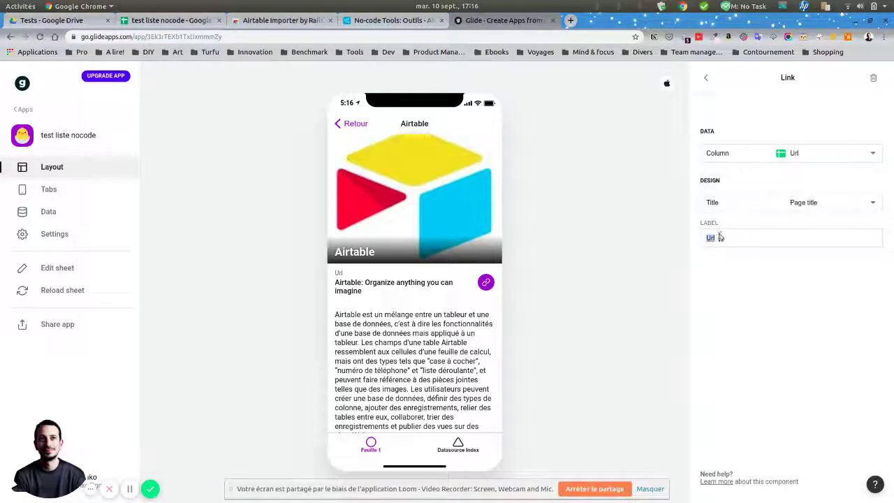
text(Adresse)
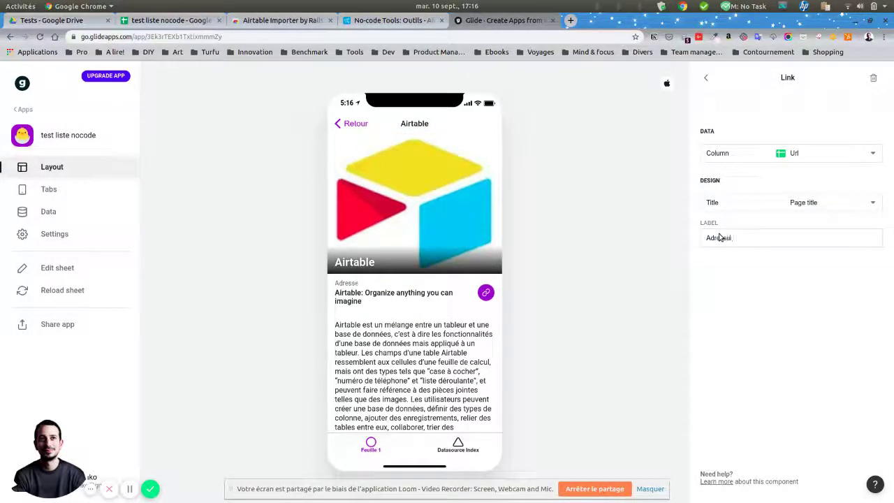
text( web)
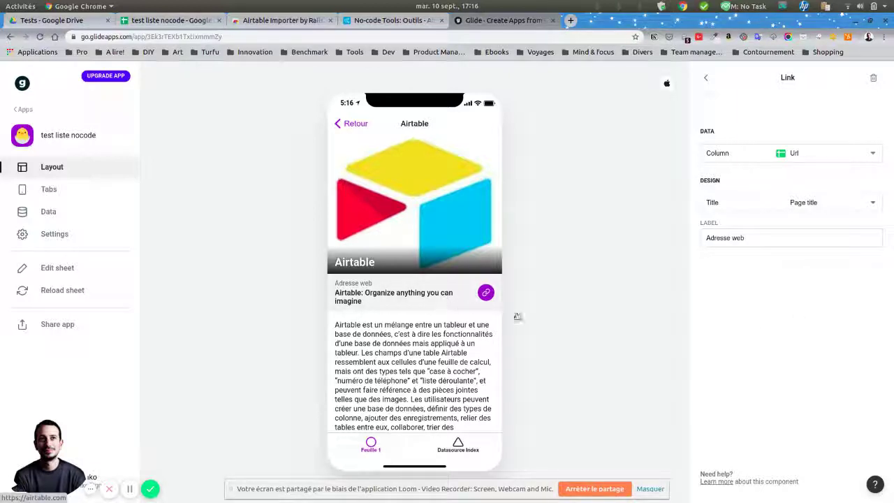
scroll(482, 293, down, 3)
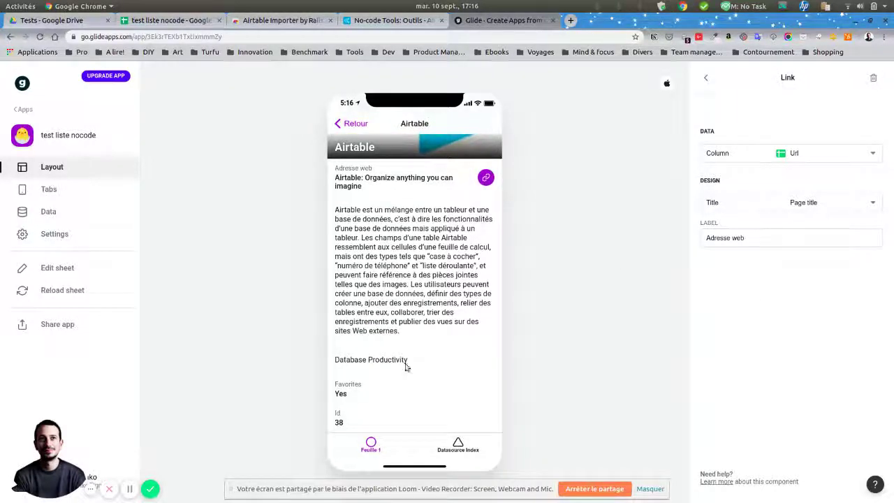
click(710, 79)
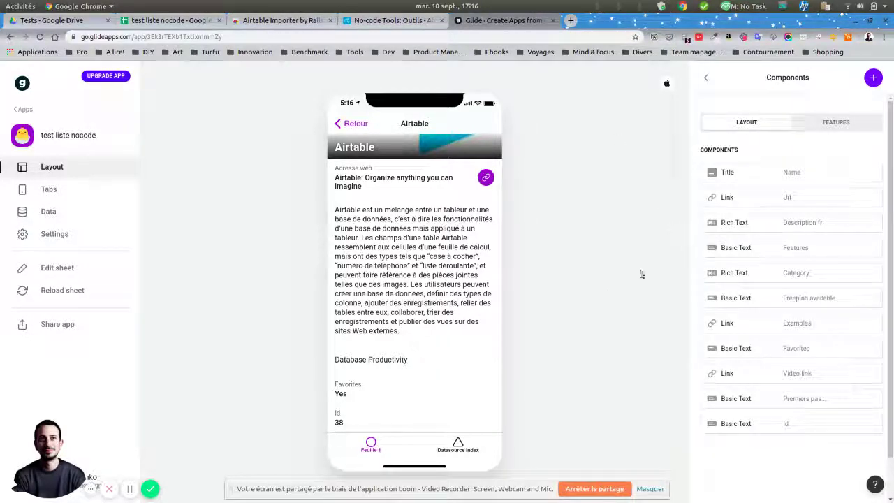
mouse_move(789, 398)
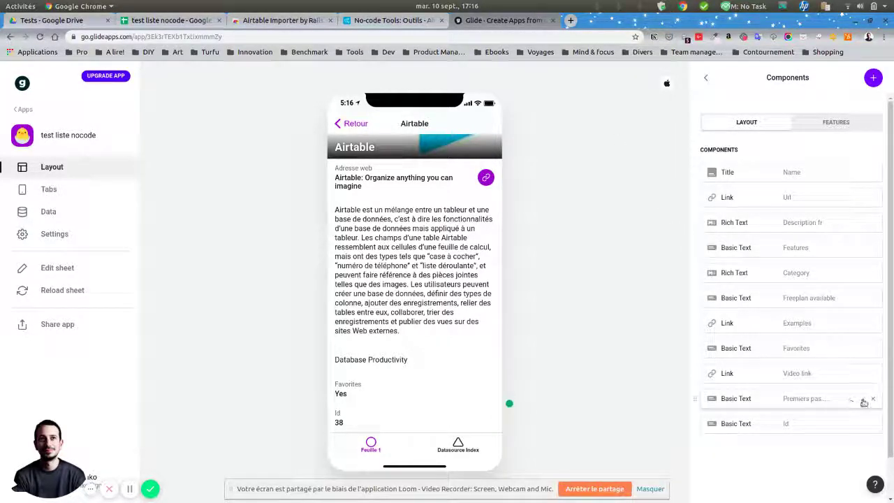
Step: Remove the Premiers pas, Id, Video link, Examples, Favorites and Freeplan available components from the detail screen
click(873, 399)
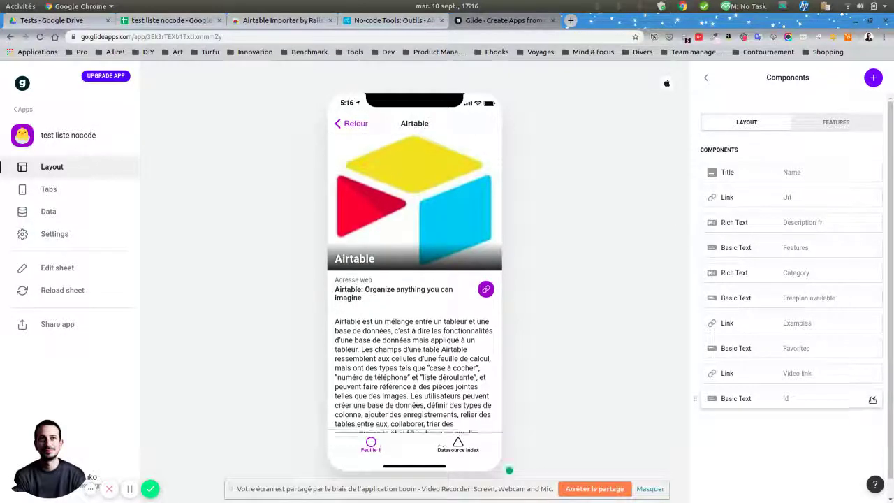
click(873, 401)
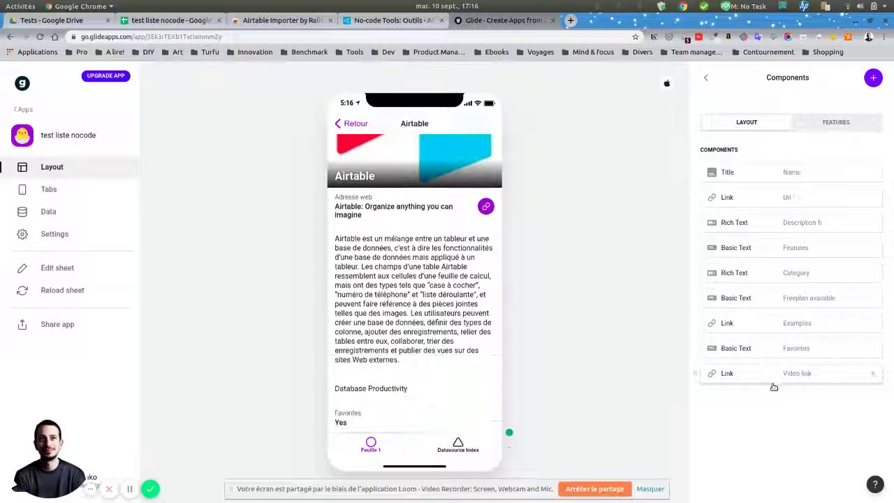
click(873, 373)
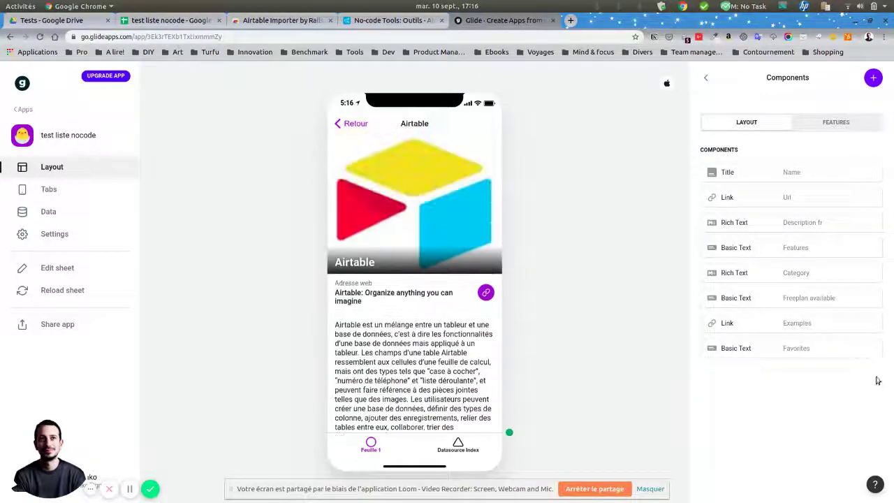
click(873, 325)
click(872, 324)
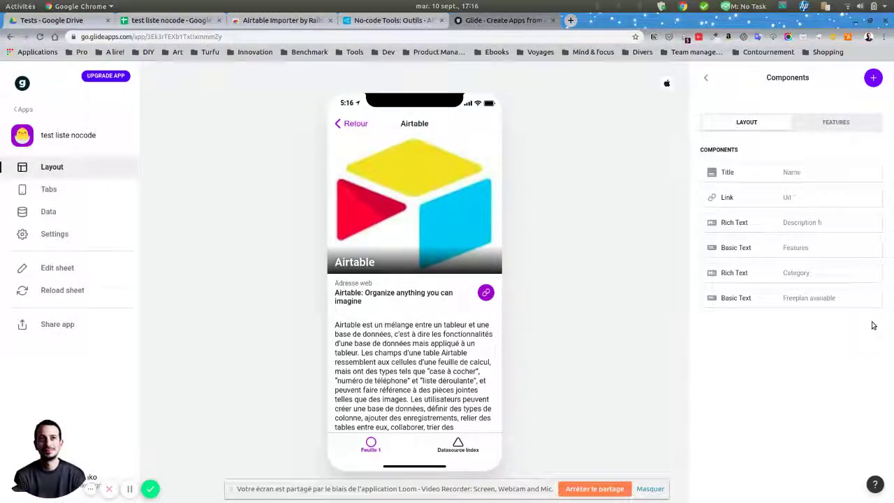
click(873, 301)
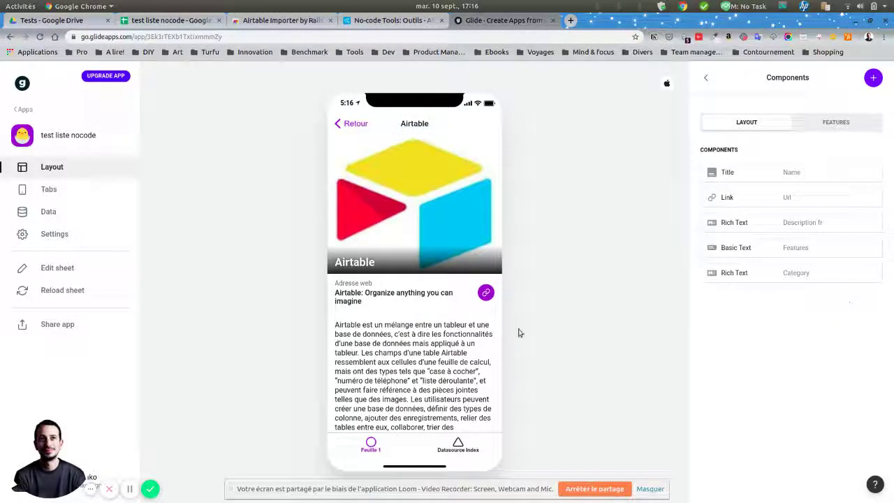
Step: Go back to the Feuille 1 list in the preview and open the Glide tool's detail page
click(348, 123)
scroll(431, 266, down, 1)
scroll(429, 261, down, 3)
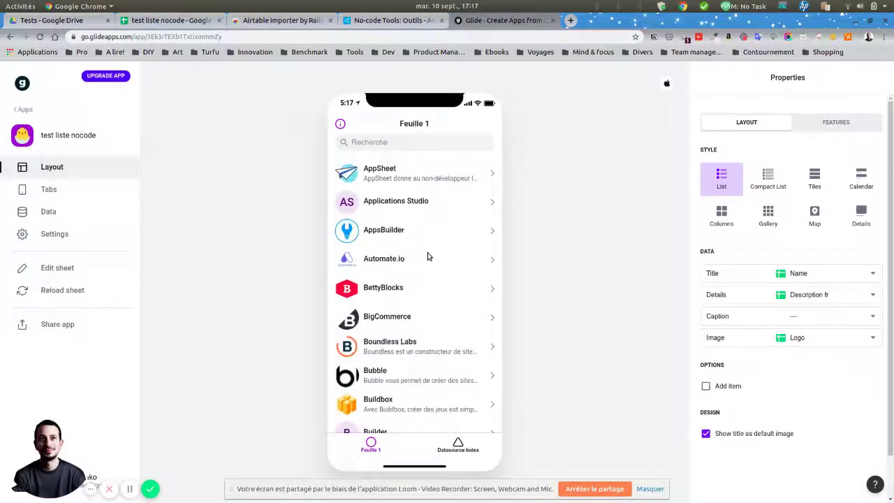
scroll(428, 258, down, 3)
scroll(428, 257, up, 1)
scroll(428, 258, down, 2)
scroll(428, 258, down, 3)
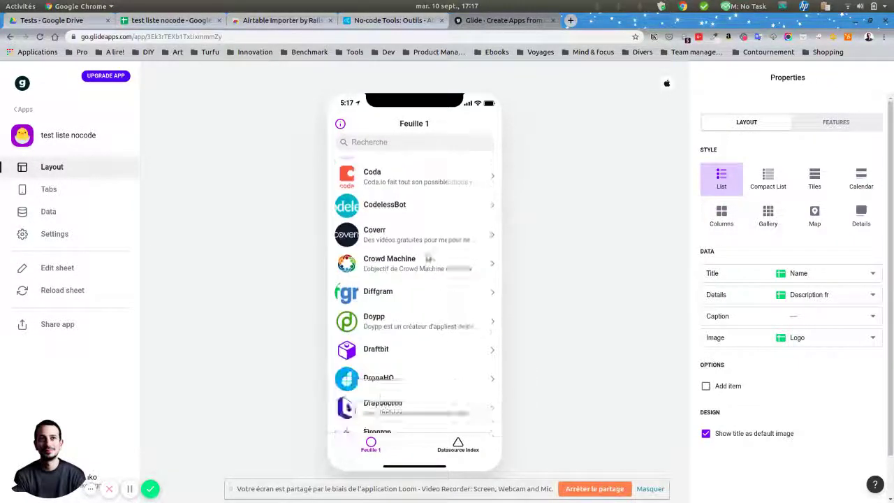
scroll(428, 258, down, 3)
scroll(426, 259, down, 2)
scroll(427, 258, down, 2)
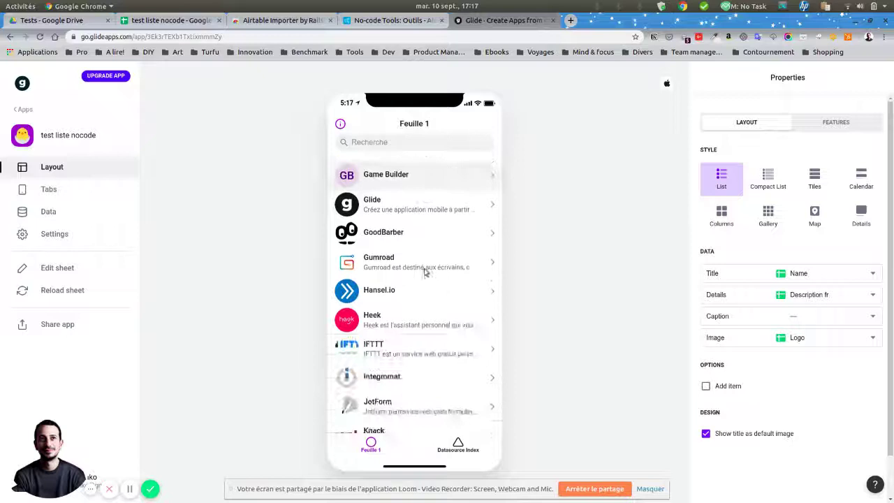
click(405, 211)
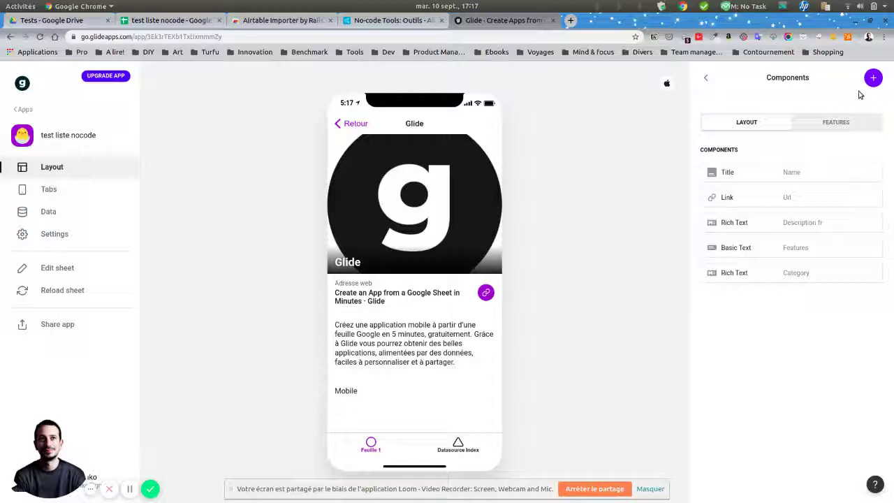
Step: Add a Video component using the Video link column, embedding 'Glide in 90 Seconds'
click(873, 77)
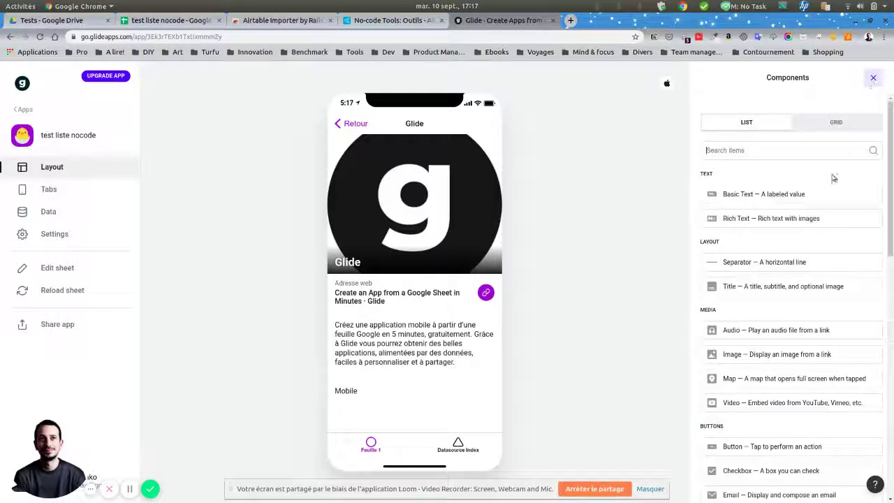
click(755, 403)
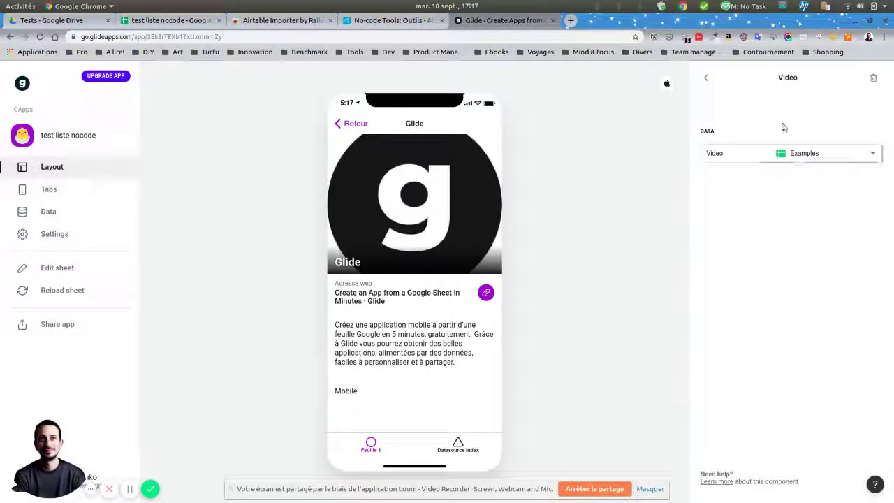
click(872, 154)
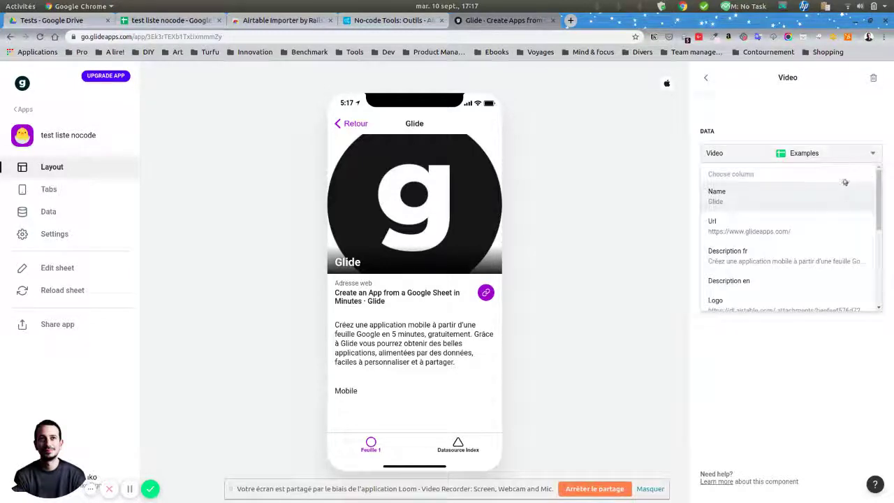
scroll(846, 199, down, 1)
scroll(847, 204, down, 1)
scroll(842, 207, down, 1)
scroll(840, 208, down, 2)
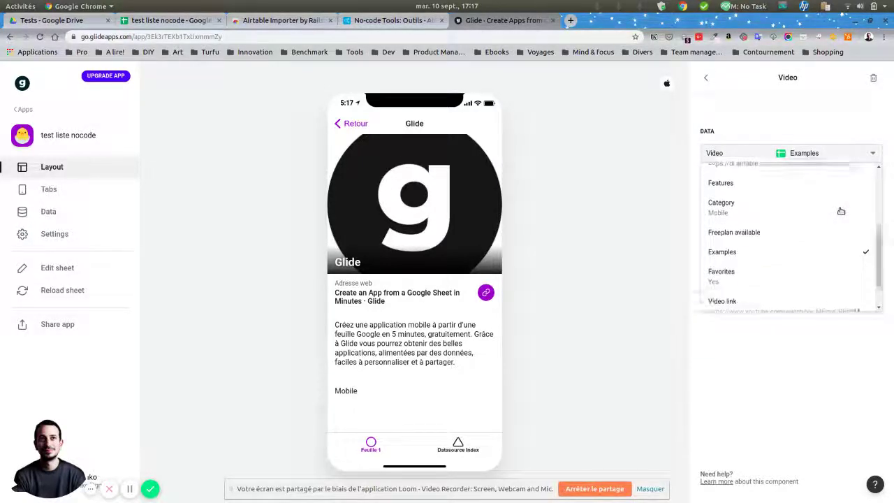
scroll(839, 211, down, 1)
click(789, 275)
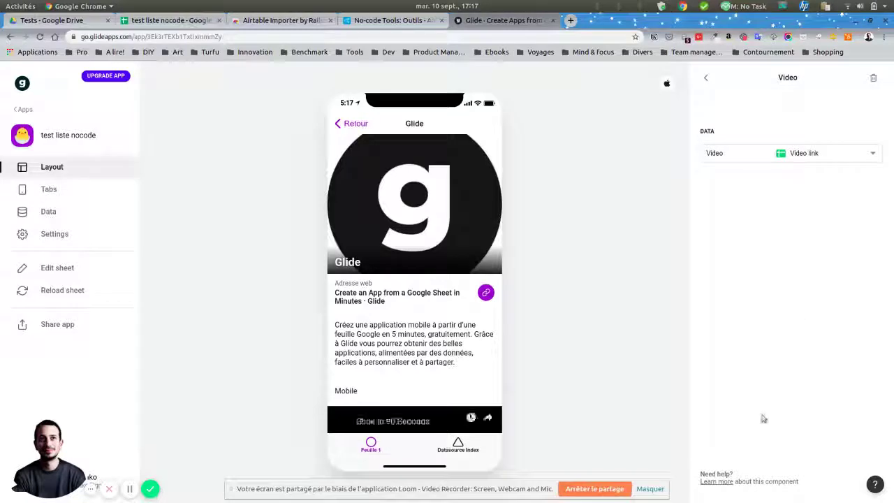
click(705, 77)
click(873, 79)
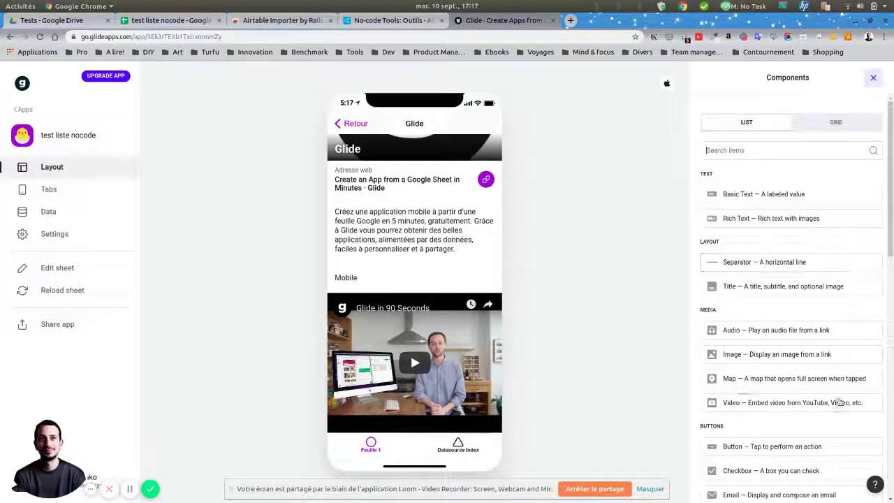
Step: Add a Separator component and move it above the Video component
click(747, 262)
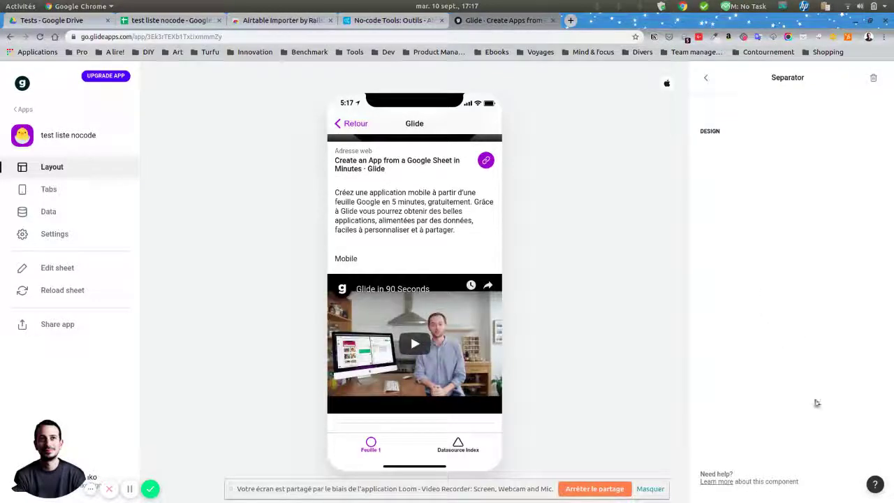
click(706, 78)
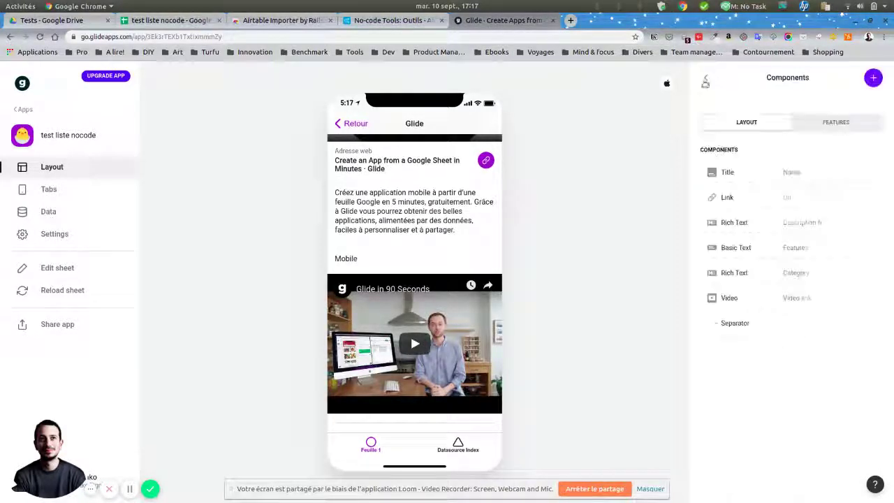
mouse_move(761, 321)
mouse_down()
mouse_move(757, 273)
mouse_move(753, 307)
mouse_up()
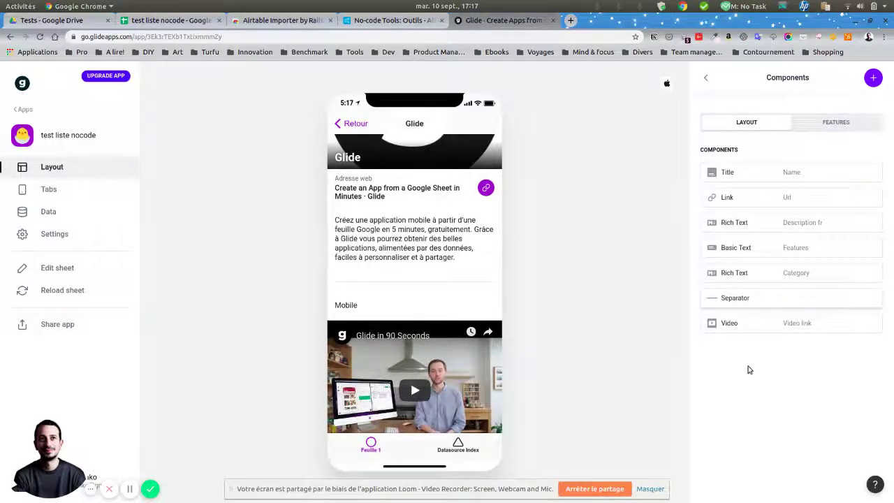
Step: Review the Video component's settings and return to the components list
click(772, 325)
click(705, 79)
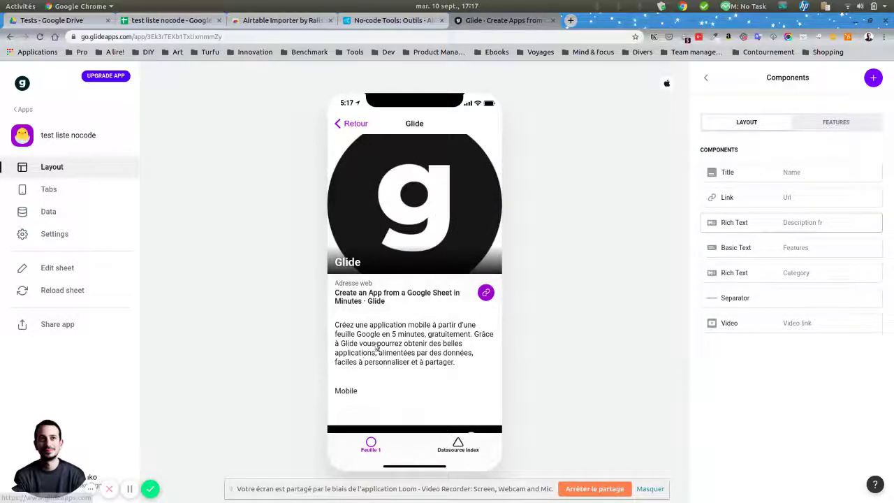
scroll(377, 342, down, 3)
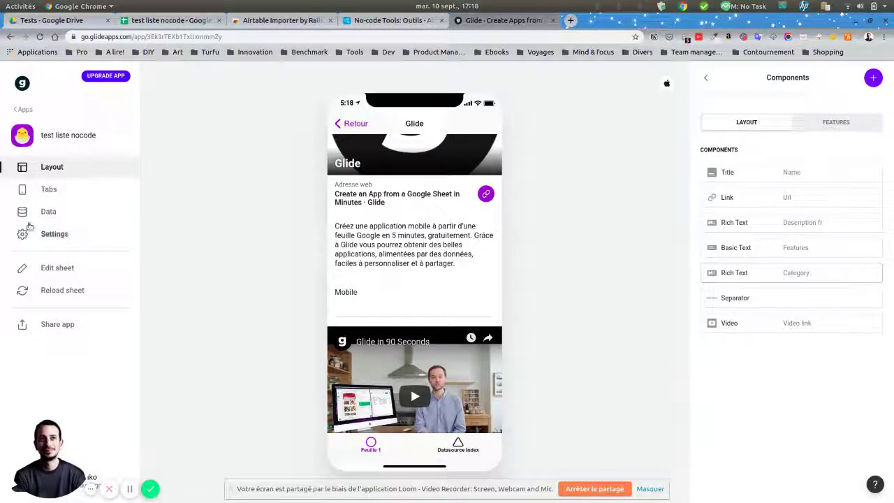
Step: Inspect the Data table, then bring up the Datasource Index tab's list layout
click(57, 218)
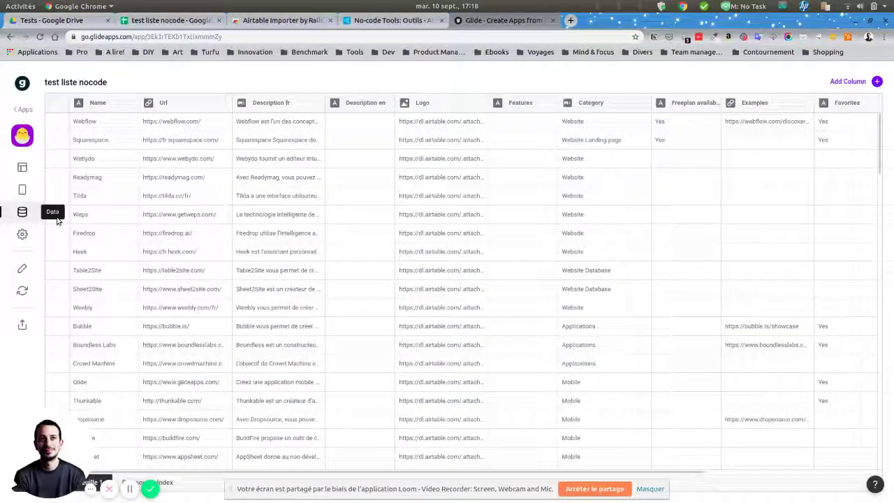
scroll(426, 335, down, 1)
scroll(428, 353, down, 4)
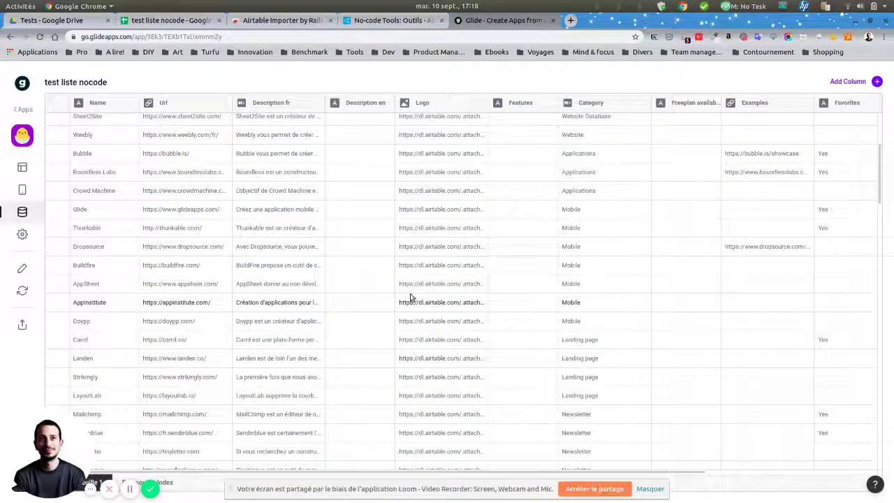
scroll(410, 298, up, 5)
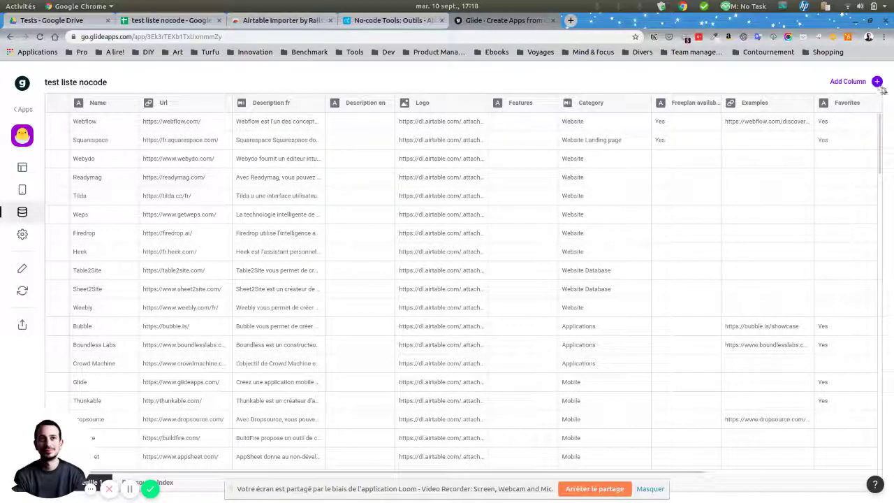
click(23, 189)
click(61, 167)
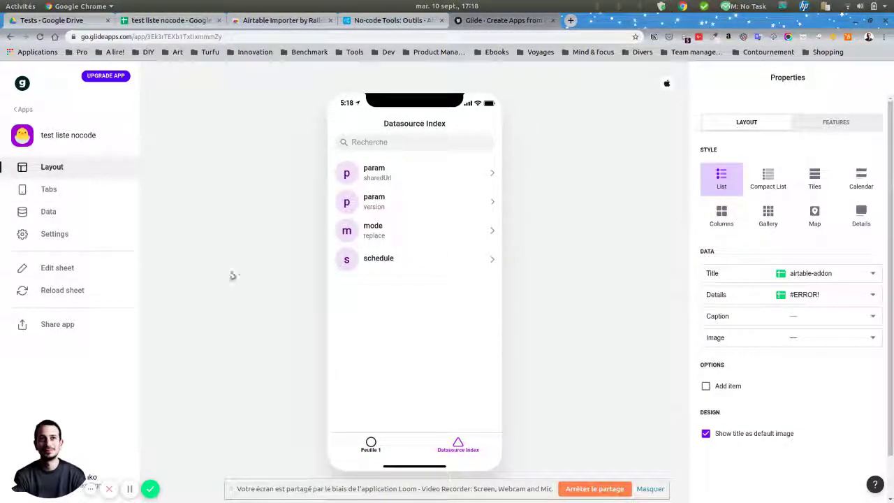
Step: Switch the preview back to the Feuille 1 tab with the Glide detail screen's components
click(50, 190)
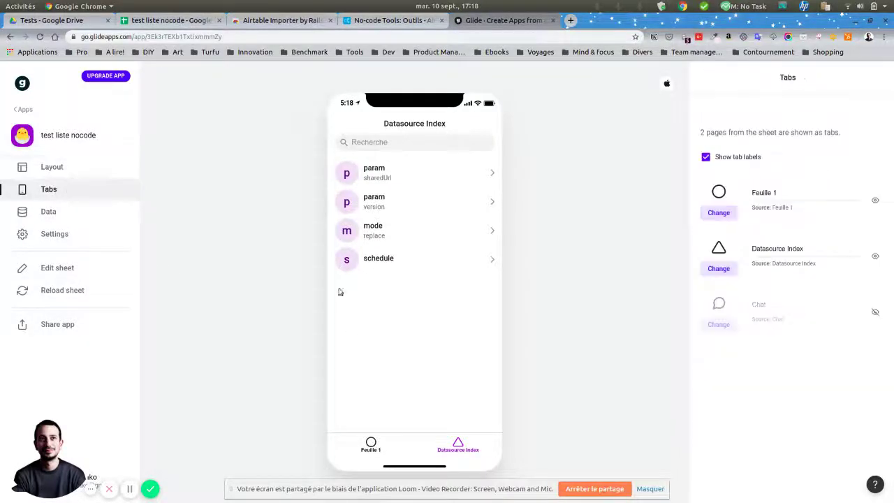
click(371, 445)
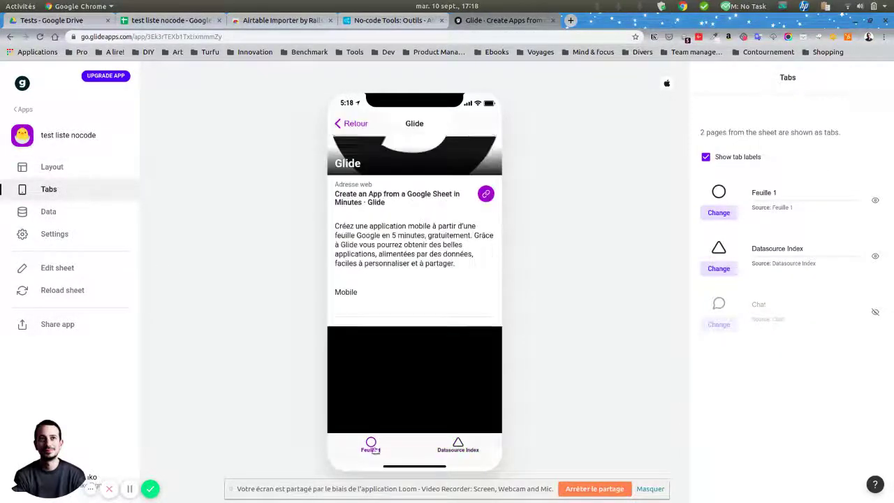
click(71, 171)
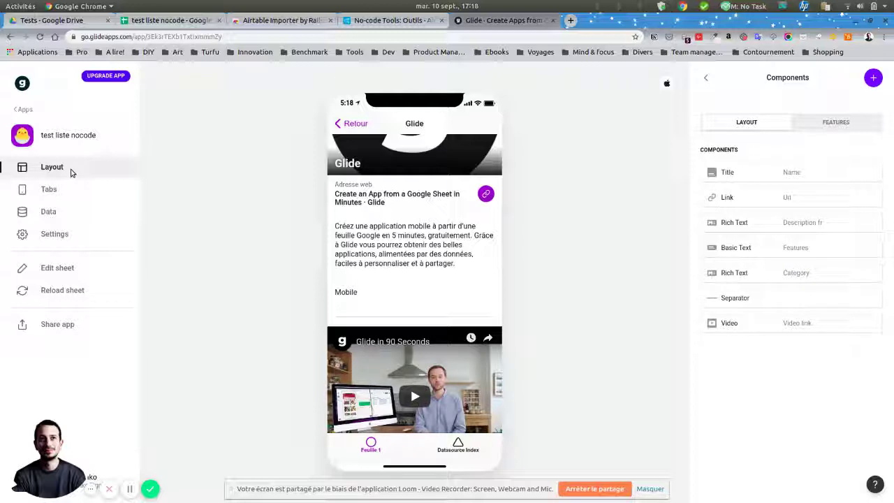